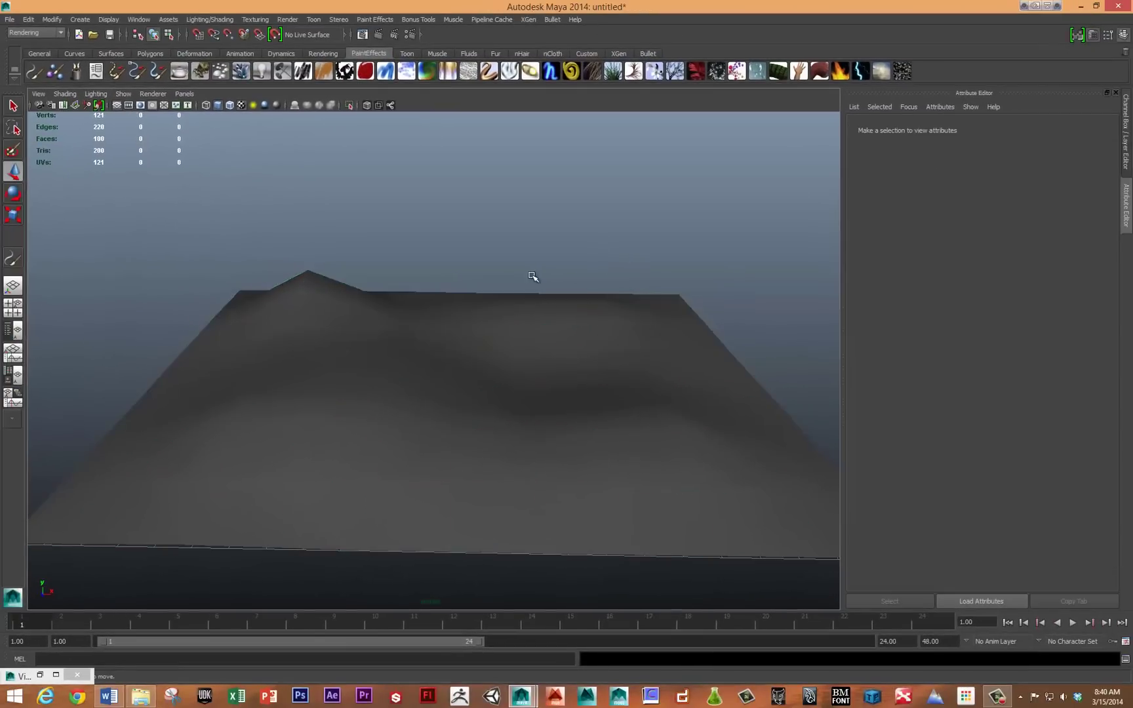
# Select the sculpted Ground mesh and make it paintable for Paint Effects
pyautogui.click(584, 336)
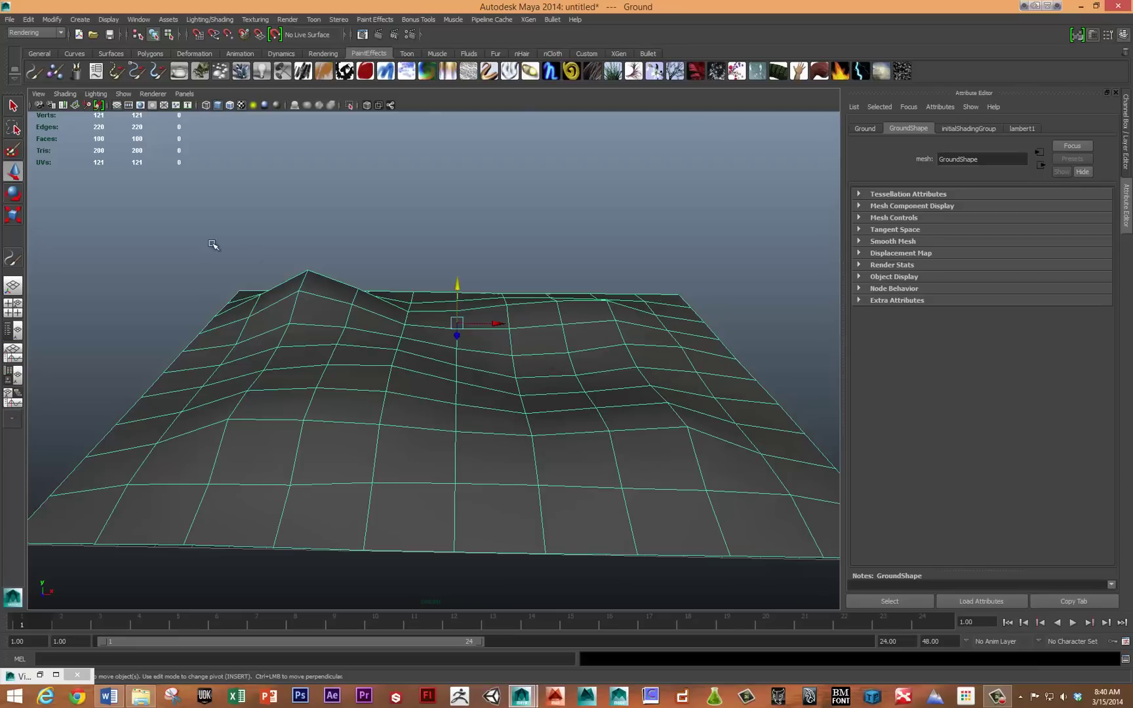
pyautogui.click(366, 20)
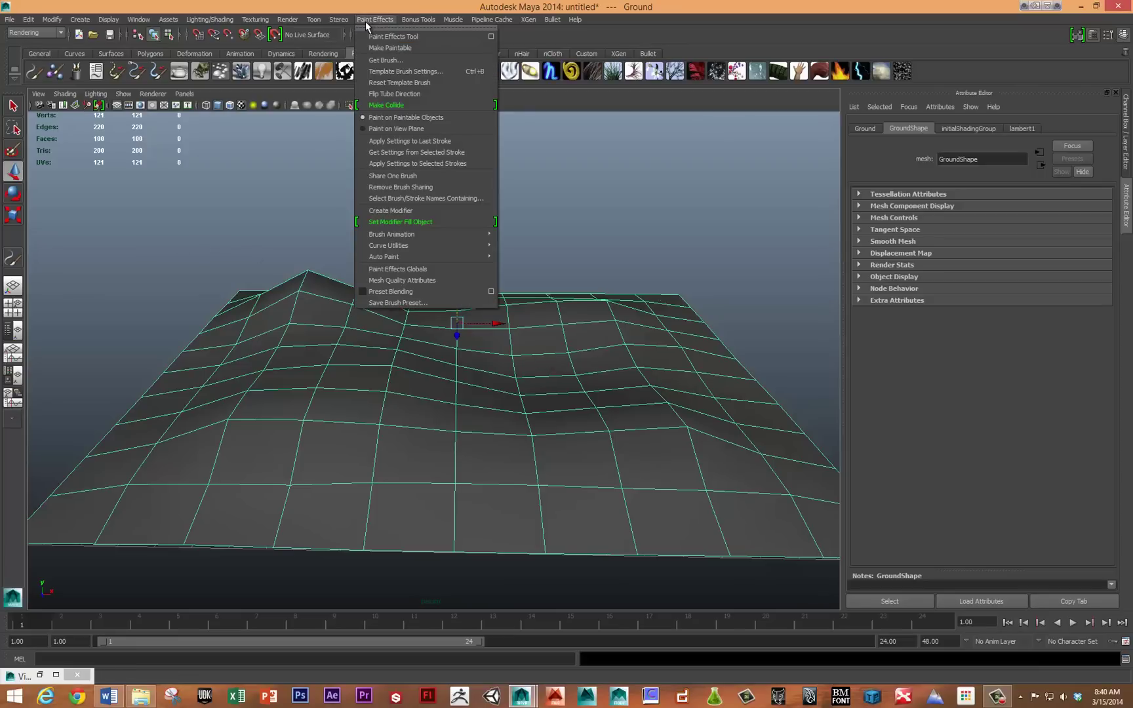
pyautogui.click(399, 47)
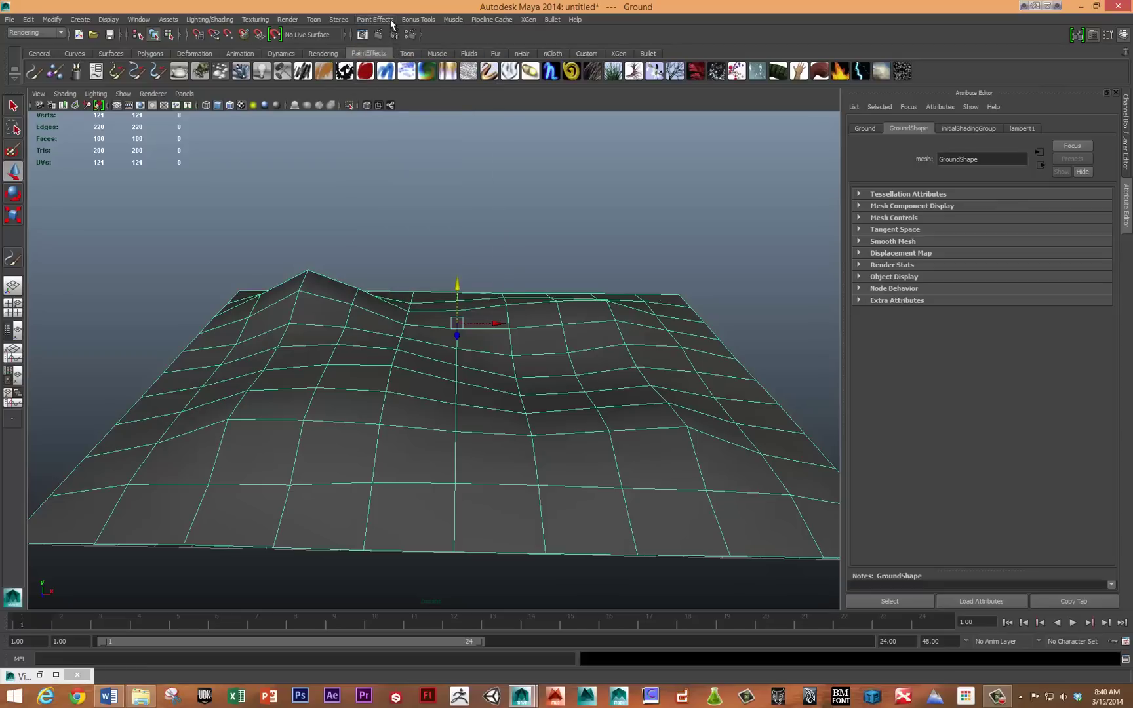
pyautogui.click(391, 20)
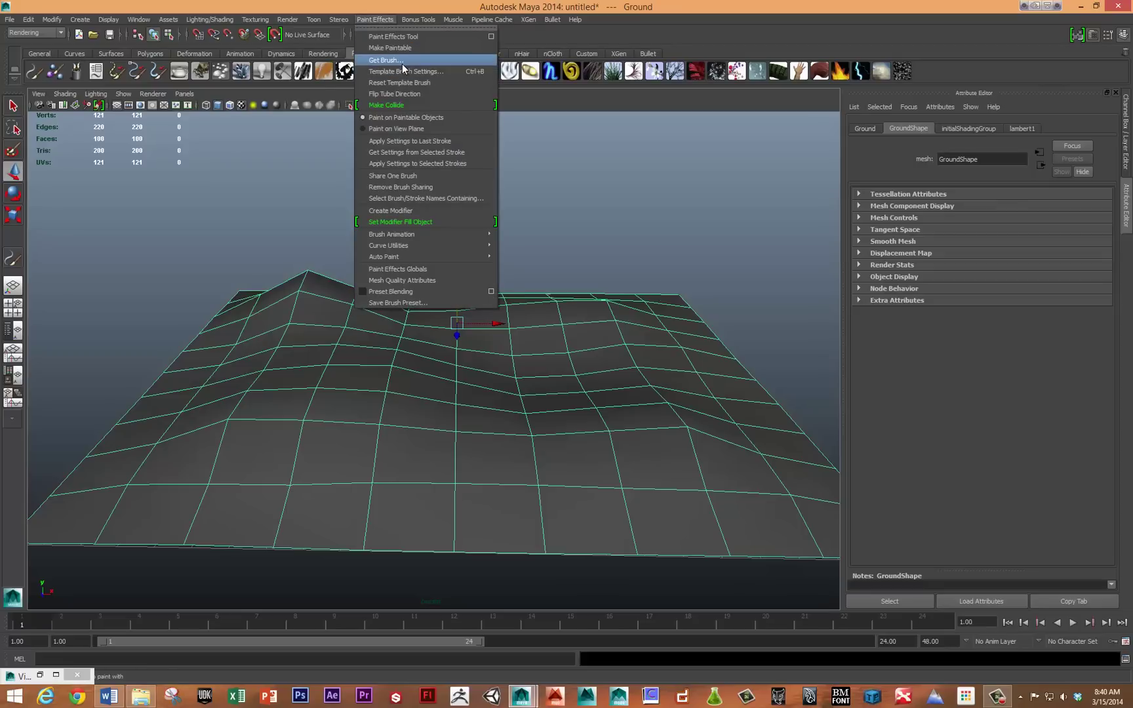
# Load the grassCarpet preset from the Visor's grasses folder, then minimize the Visor
pyautogui.click(387, 60)
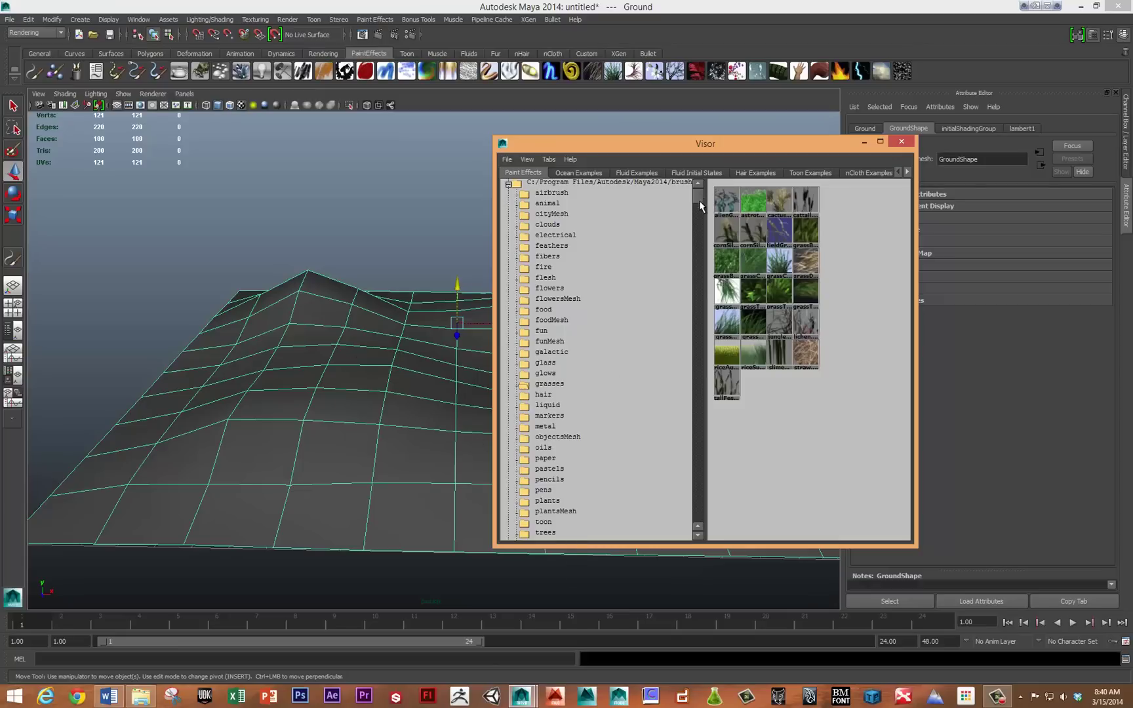
pyautogui.scroll(-3, 697, 268)
pyautogui.click(542, 293)
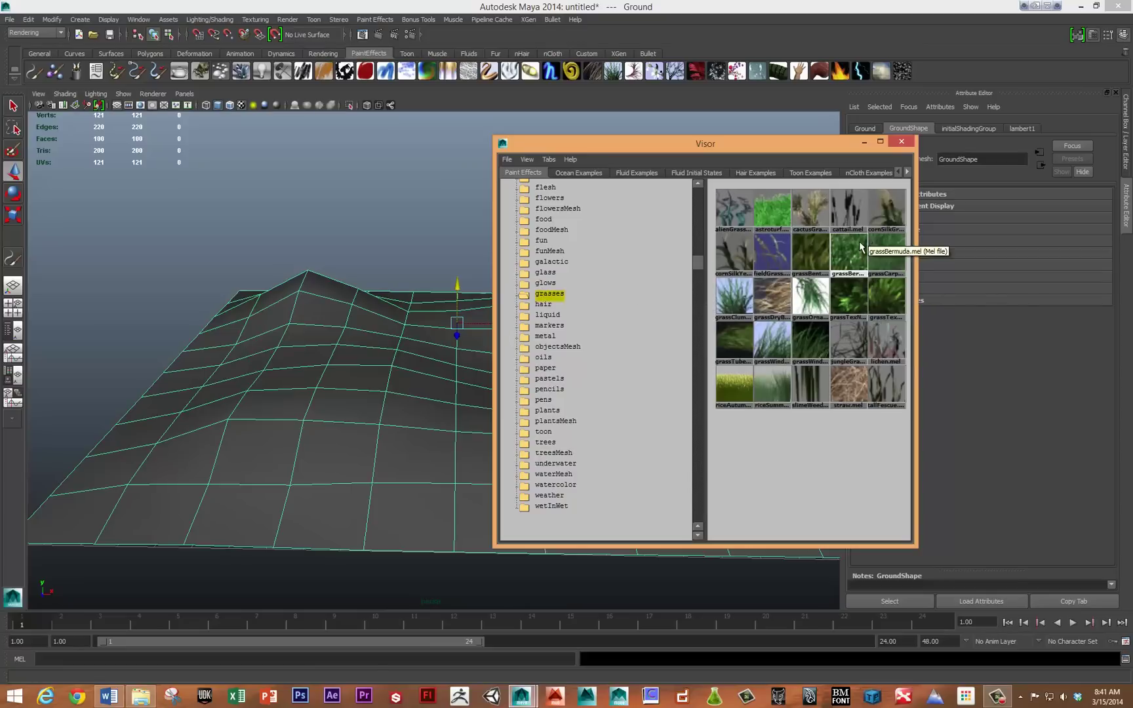
pyautogui.click(882, 248)
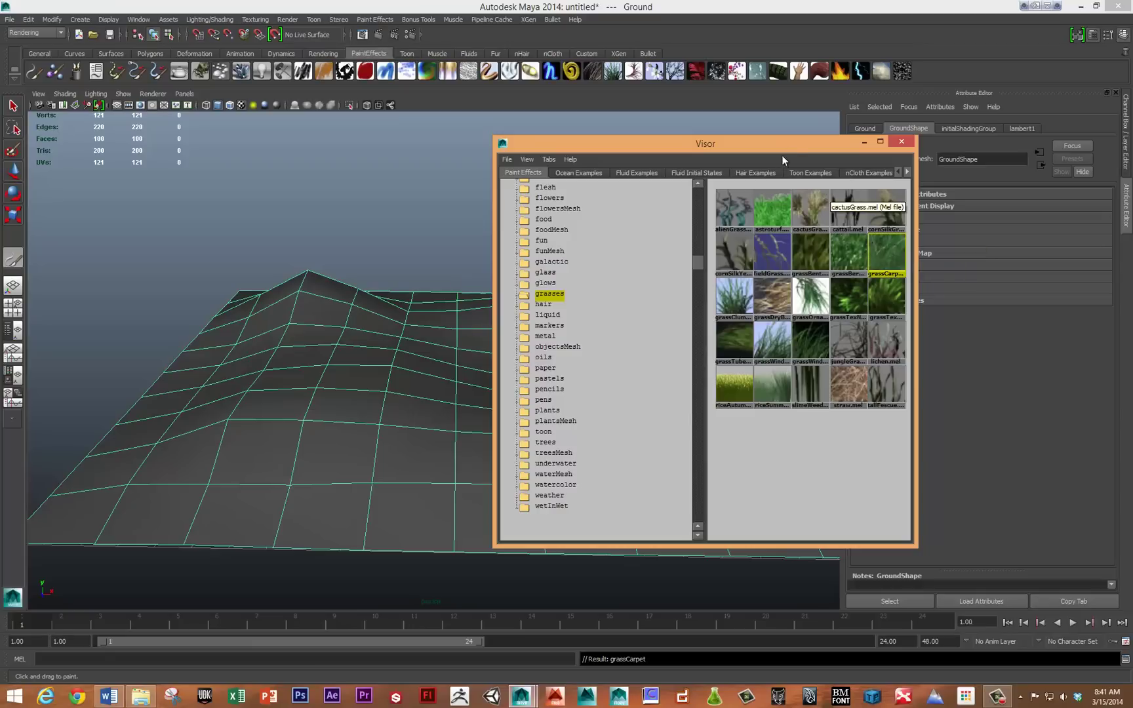
pyautogui.click(864, 142)
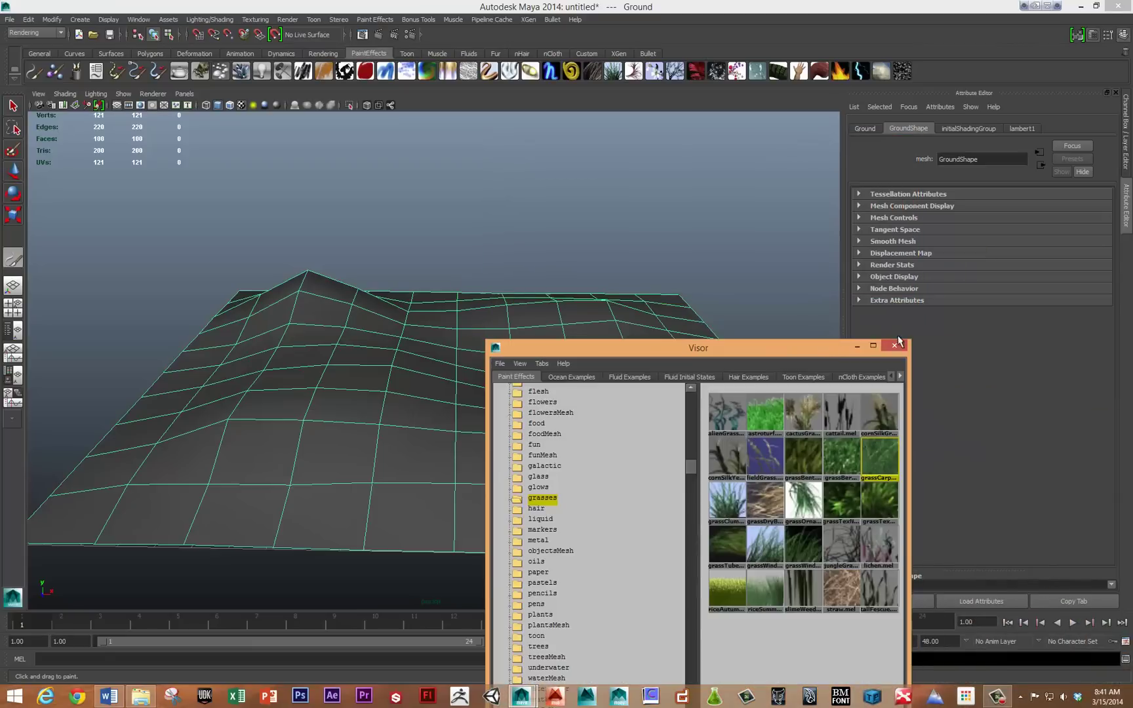
pyautogui.click(900, 341)
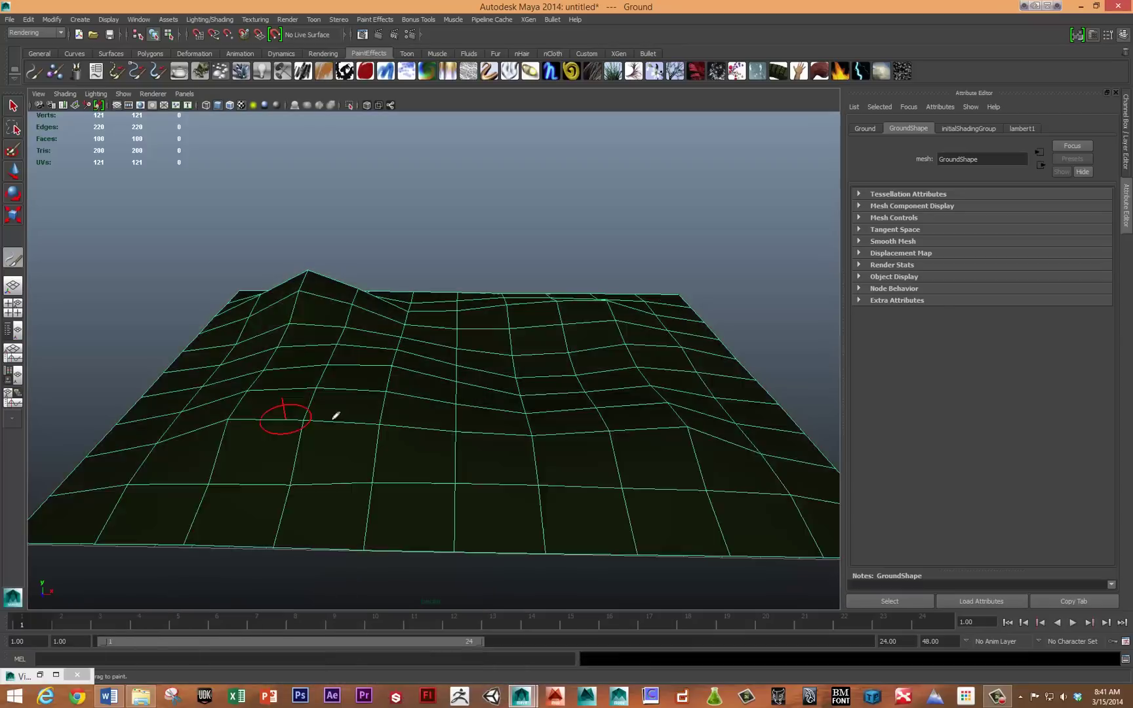
# Shrink the brush radius, paint one grassCarpet strip across the ground, and remove the extra stroke
pyautogui.moveTo(373, 411)
pyautogui.mouseDown()
pyautogui.moveTo(488, 407)
pyautogui.moveTo(249, 433)
pyautogui.moveTo(299, 423)
pyautogui.mouseUp()
pyautogui.moveTo(381, 424)
pyautogui.mouseDown()
pyautogui.moveTo(412, 423)
pyautogui.moveTo(301, 442)
pyautogui.moveTo(319, 440)
pyautogui.mouseUp()
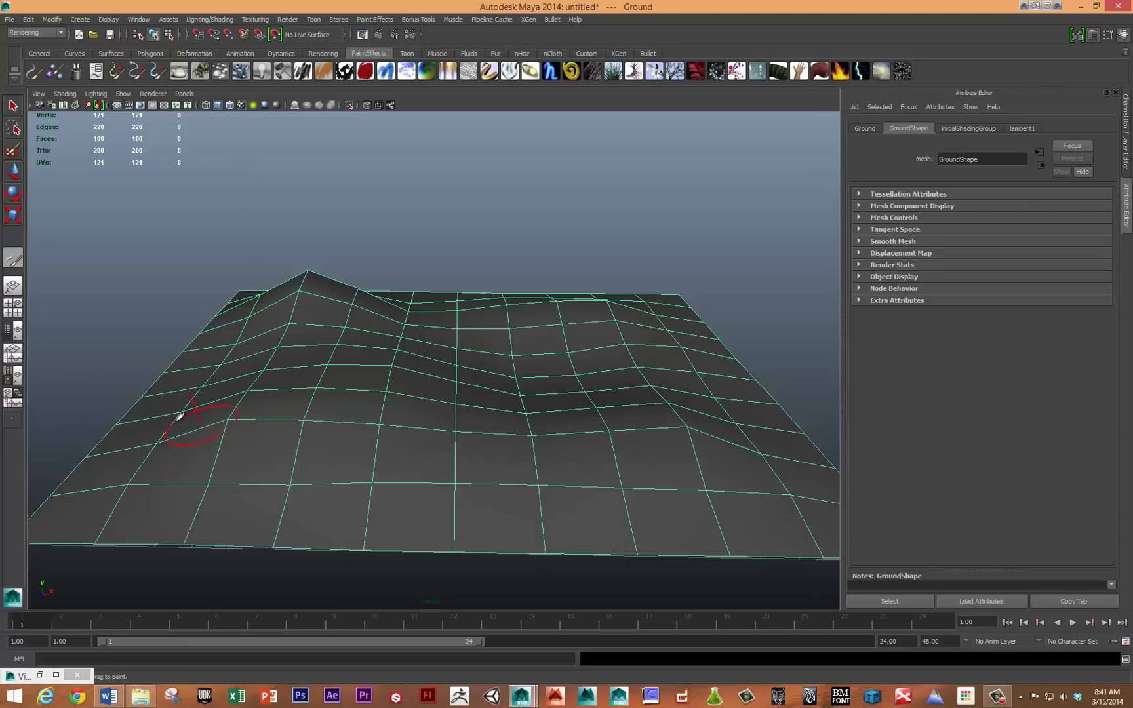
pyautogui.moveTo(181, 412); pyautogui.dragTo(829, 436)
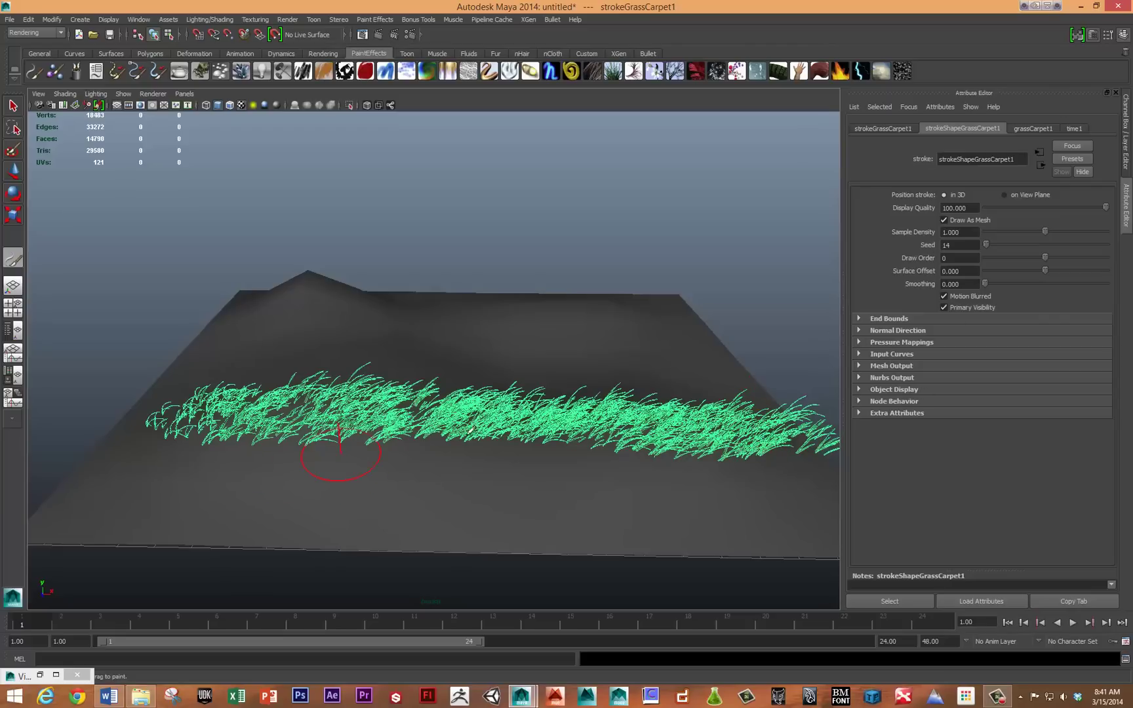
pyautogui.moveTo(463, 446)
pyautogui.keyDown('alt'); pyautogui.mouseDown()
pyautogui.moveTo(451, 417)
pyautogui.moveTo(708, 383)
pyautogui.moveTo(191, 361)
pyautogui.mouseUp(); pyautogui.keyUp('alt')
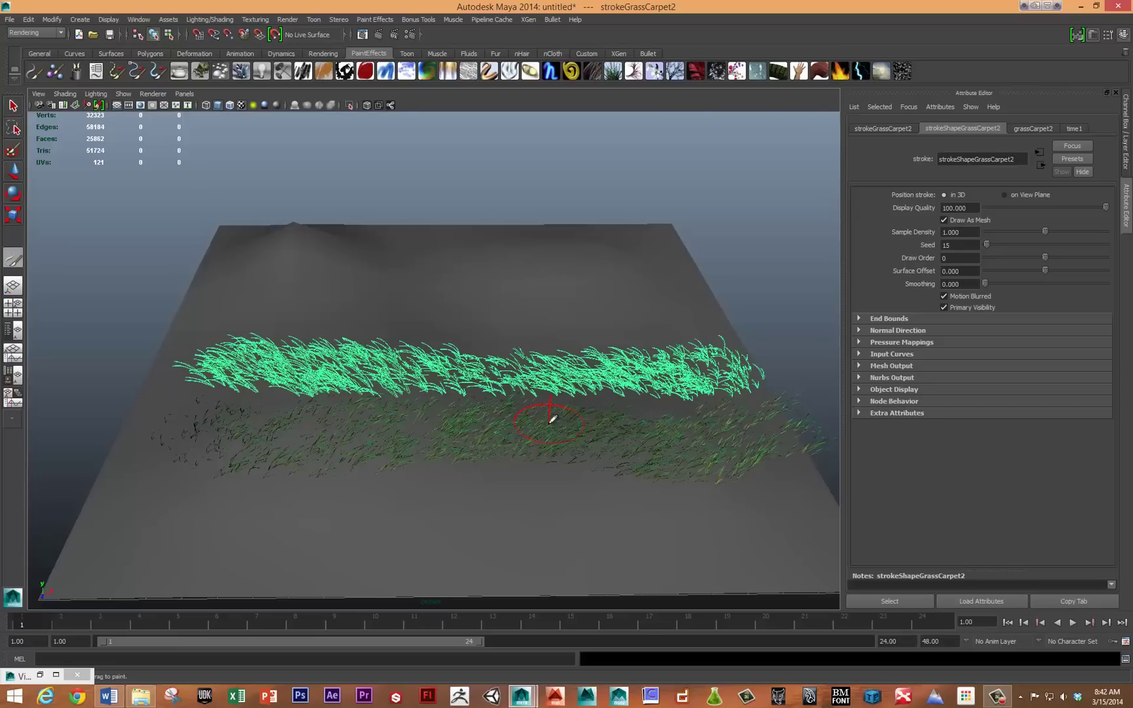
pyautogui.moveTo(550, 412)
pyautogui.keyDown('alt'); pyautogui.mouseDown()
pyautogui.moveTo(440, 388)
pyautogui.moveTo(452, 386)
pyautogui.mouseUp(); pyautogui.keyUp('alt')
pyautogui.press('Delete')
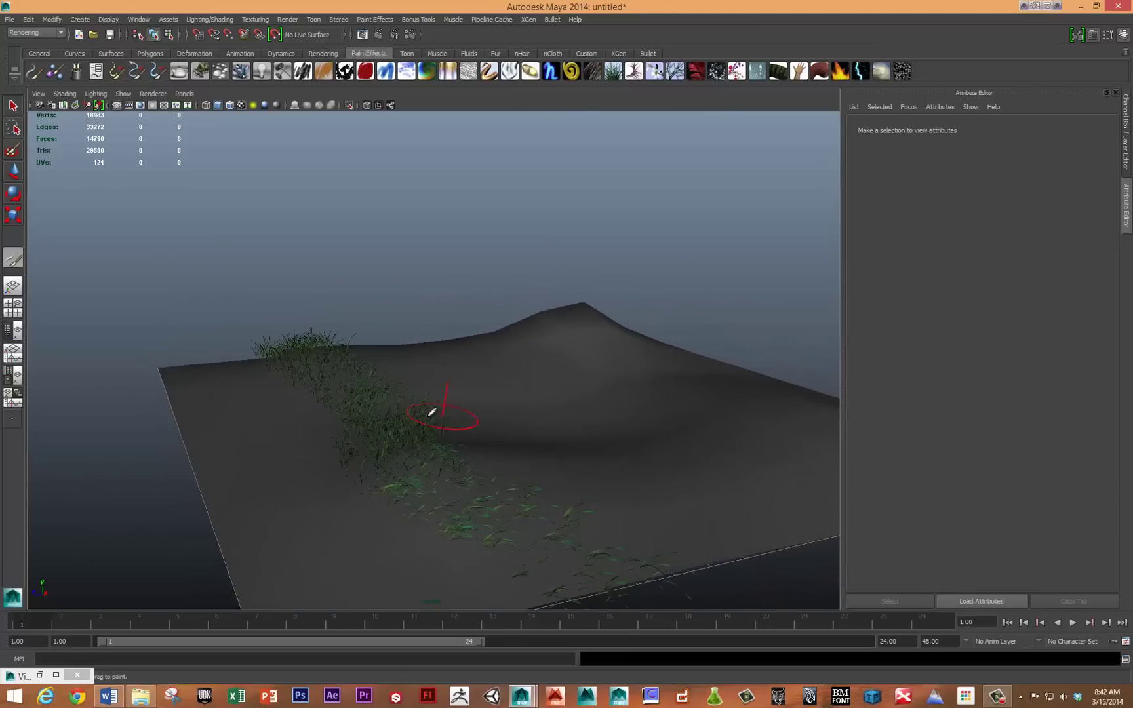
# Select the grass stroke and show its grassCarpet1 brush attributes
pyautogui.press('w')
pyautogui.click(326, 336)
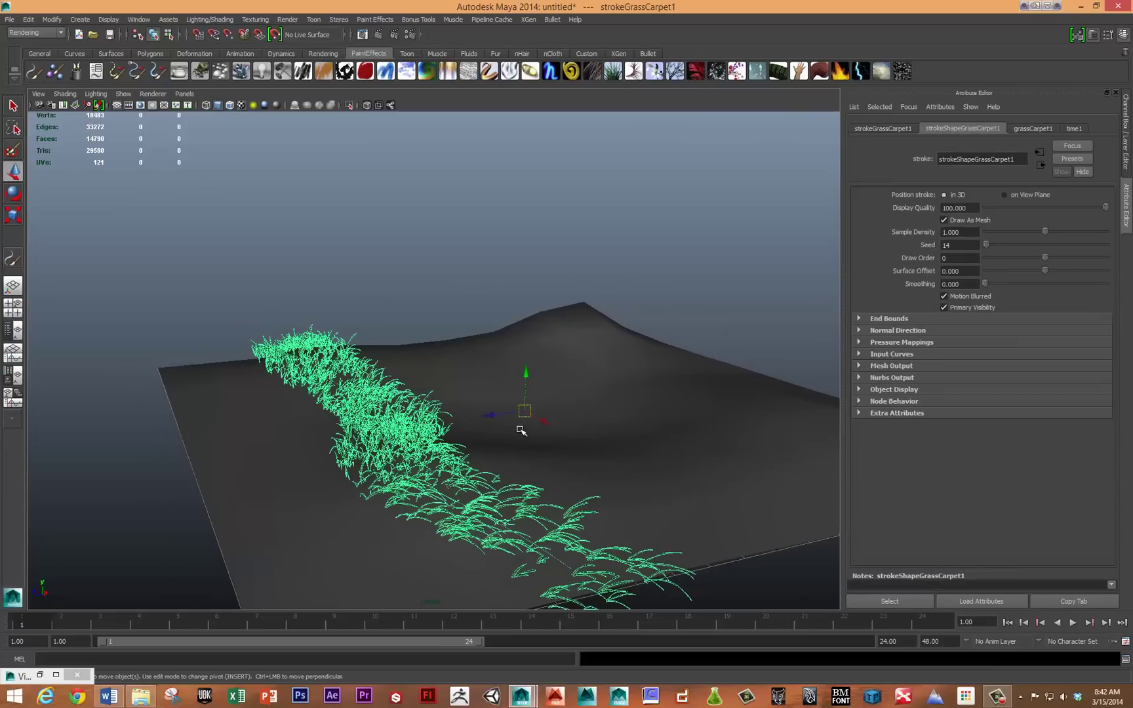
pyautogui.moveTo(413, 437)
pyautogui.keyDown('alt'); pyautogui.mouseDown()
pyautogui.moveTo(423, 446)
pyautogui.moveTo(243, 330)
pyautogui.mouseUp(); pyautogui.keyUp('alt')
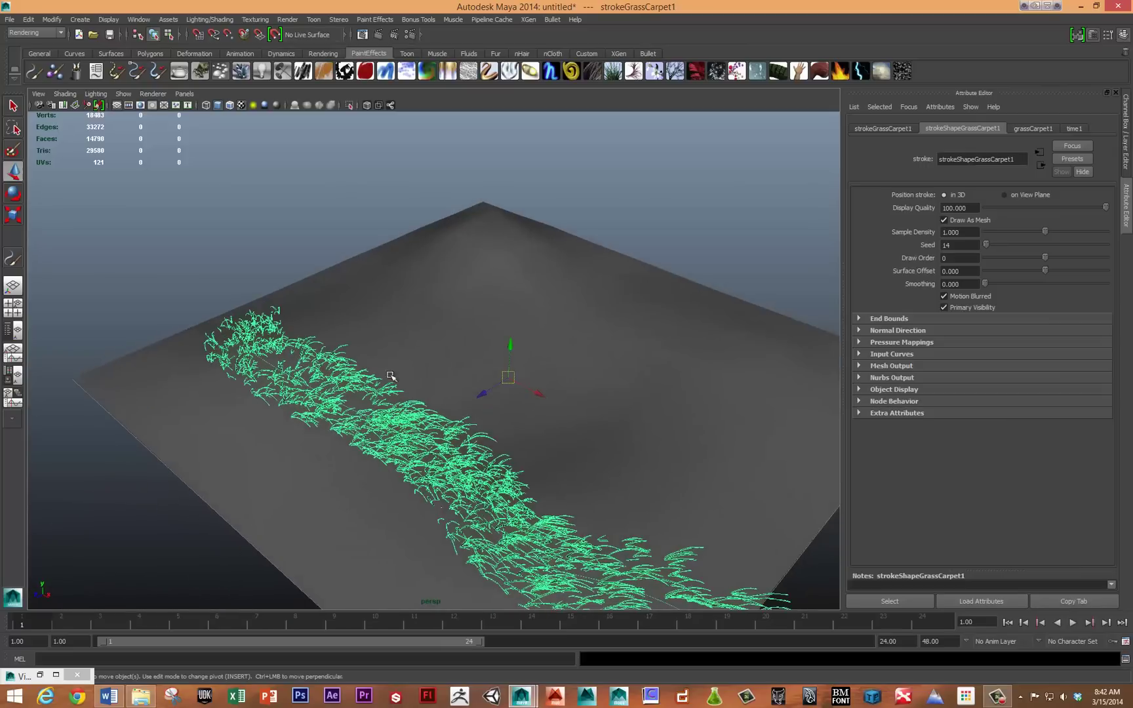
pyautogui.keyDown('alt'); pyautogui.moveTo(372, 354); pyautogui.dragTo(457, 369); pyautogui.keyUp('alt')
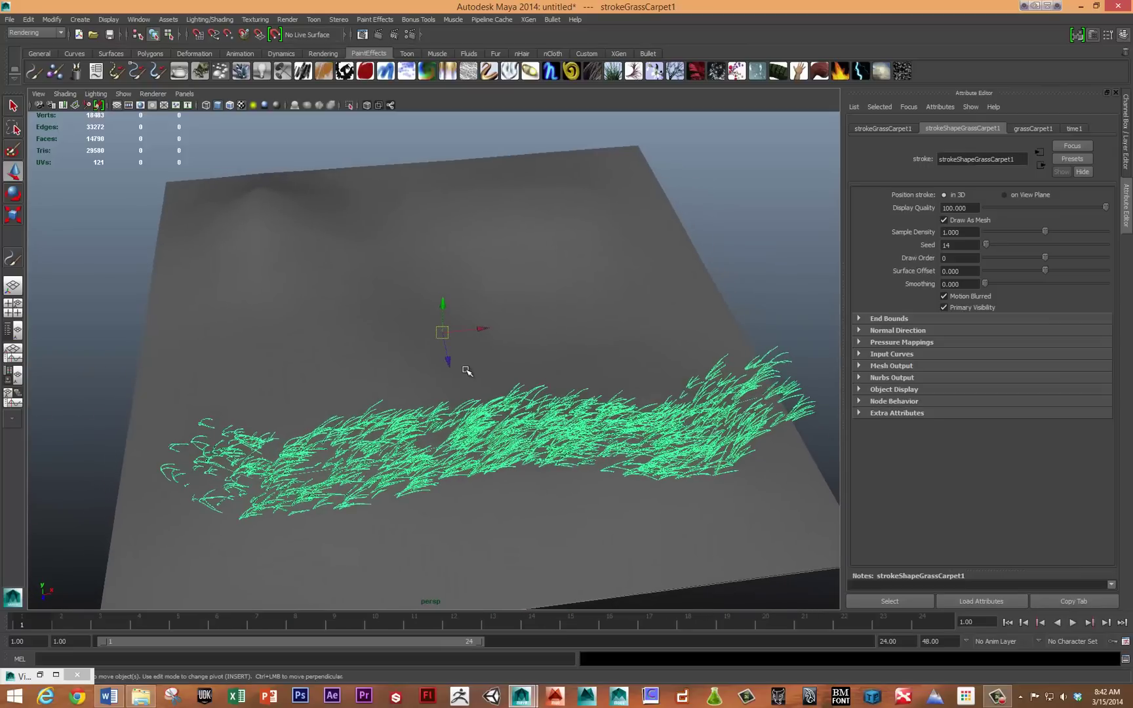
pyautogui.click(878, 128)
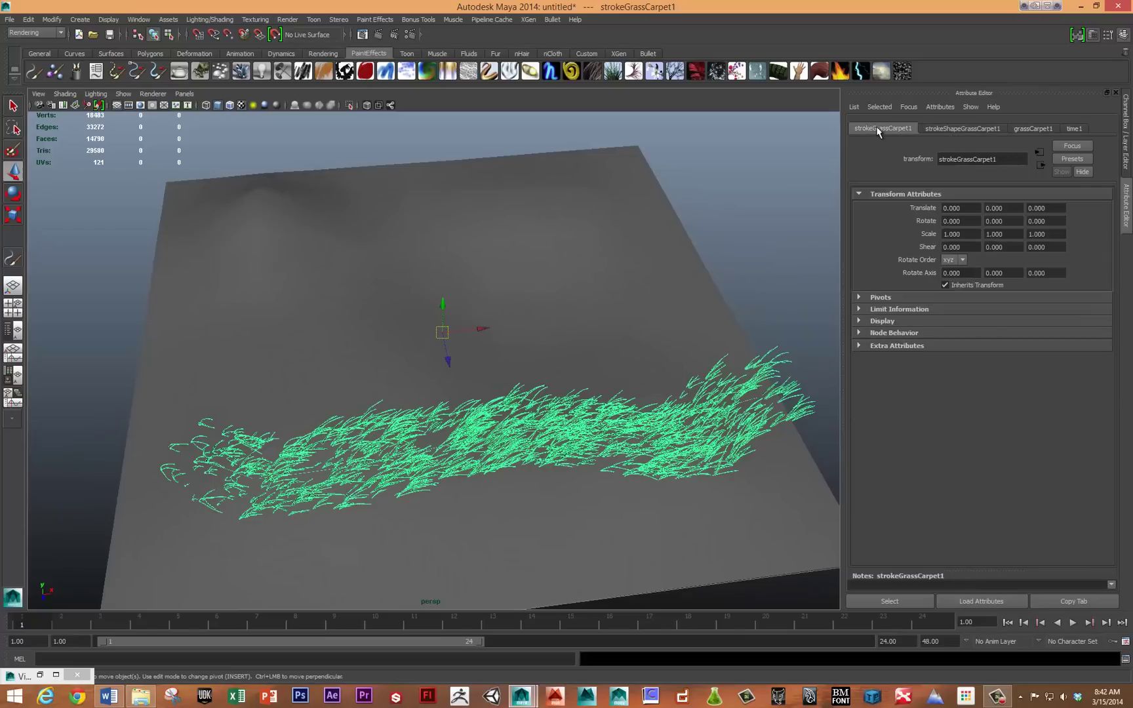
pyautogui.click(1035, 128)
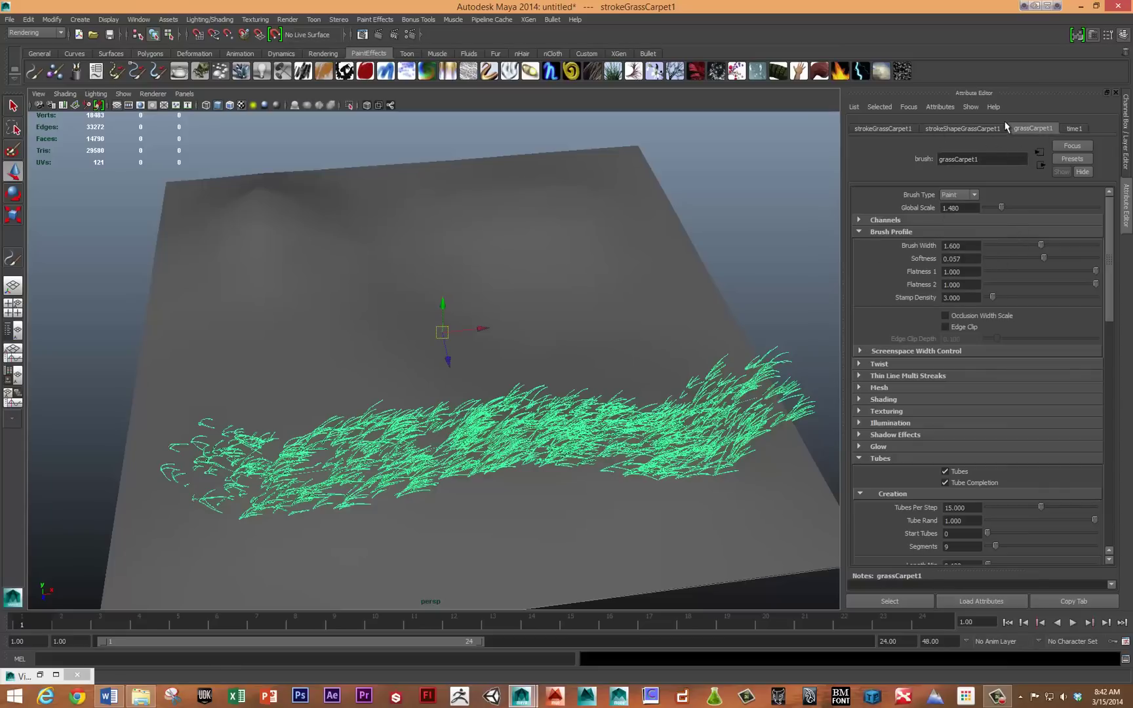
# Set the grassCarpet1 Brush Width to 3
pyautogui.moveTo(1040, 245); pyautogui.dragTo(1095, 245)
pyautogui.doubleClick(964, 245)
pyautogui.write('3')
pyautogui.press('Tab')
pyautogui.doubleClick(962, 245)
# Raise the Brush Width to 4, then to 5
pyautogui.keyDown('alt'); pyautogui.moveTo(736, 307); pyautogui.dragTo(734, 286); pyautogui.keyUp('alt')
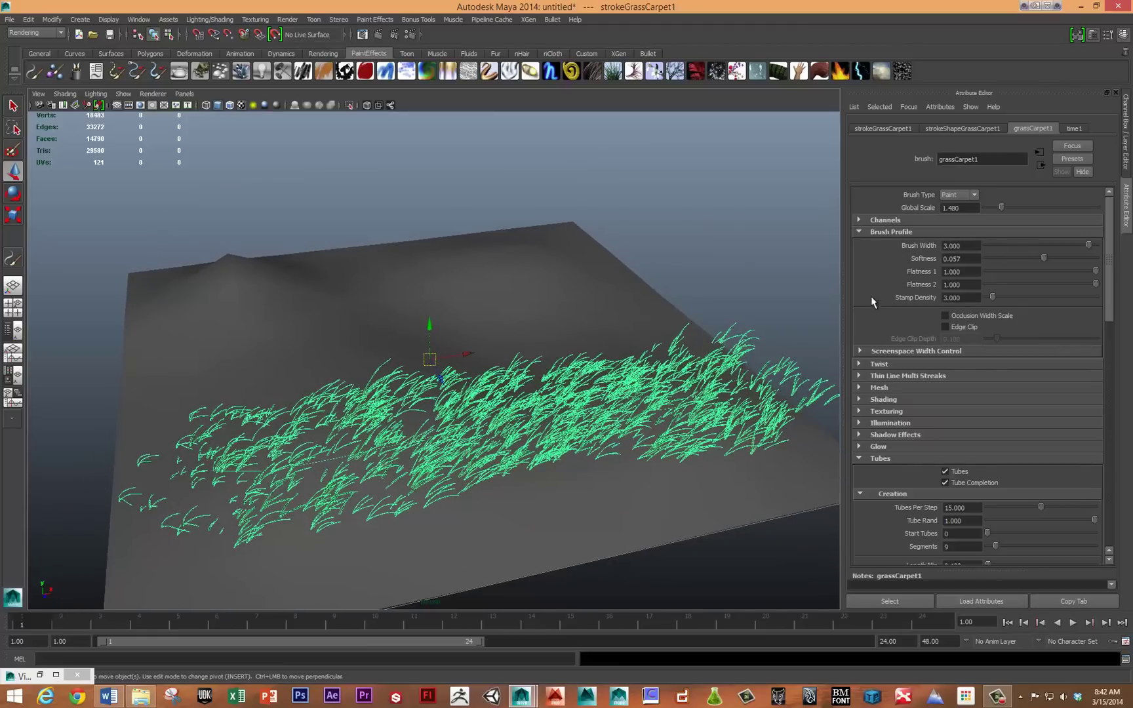
pyautogui.keyDown('alt'); pyautogui.moveTo(711, 356); pyautogui.dragTo(685, 293); pyautogui.keyUp('alt')
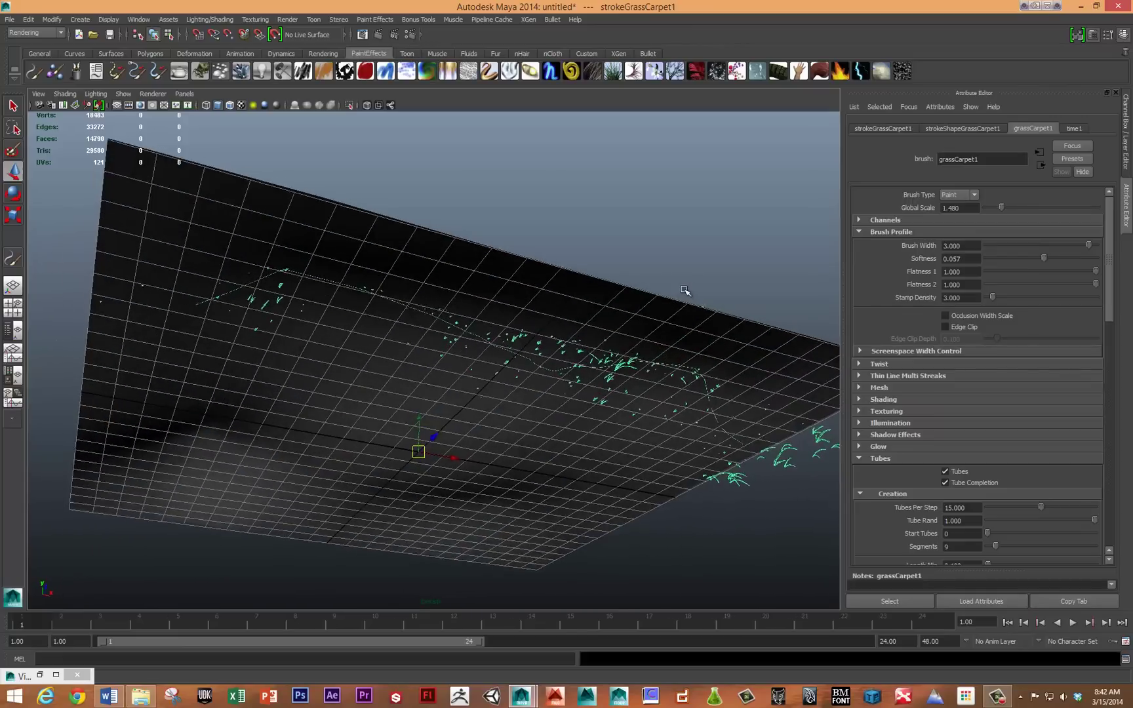
pyautogui.doubleClick(972, 246)
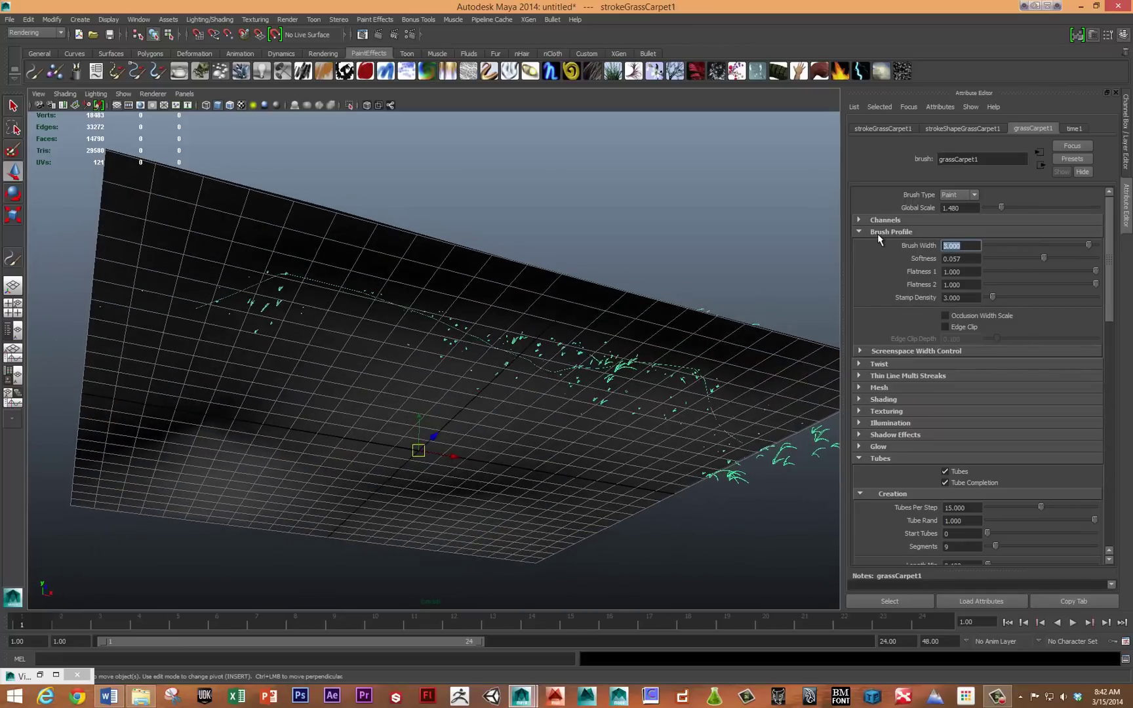
pyautogui.write('4')
pyautogui.press('Return')
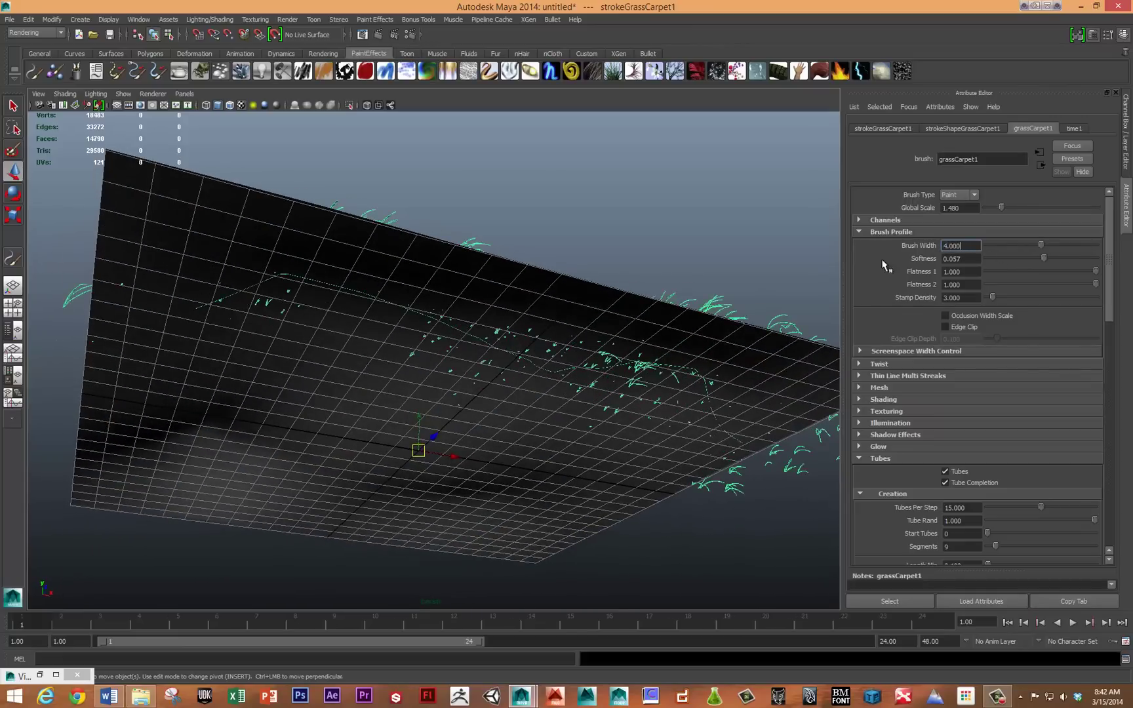
pyautogui.keyDown('alt'); pyautogui.moveTo(721, 375); pyautogui.dragTo(678, 382); pyautogui.keyUp('alt')
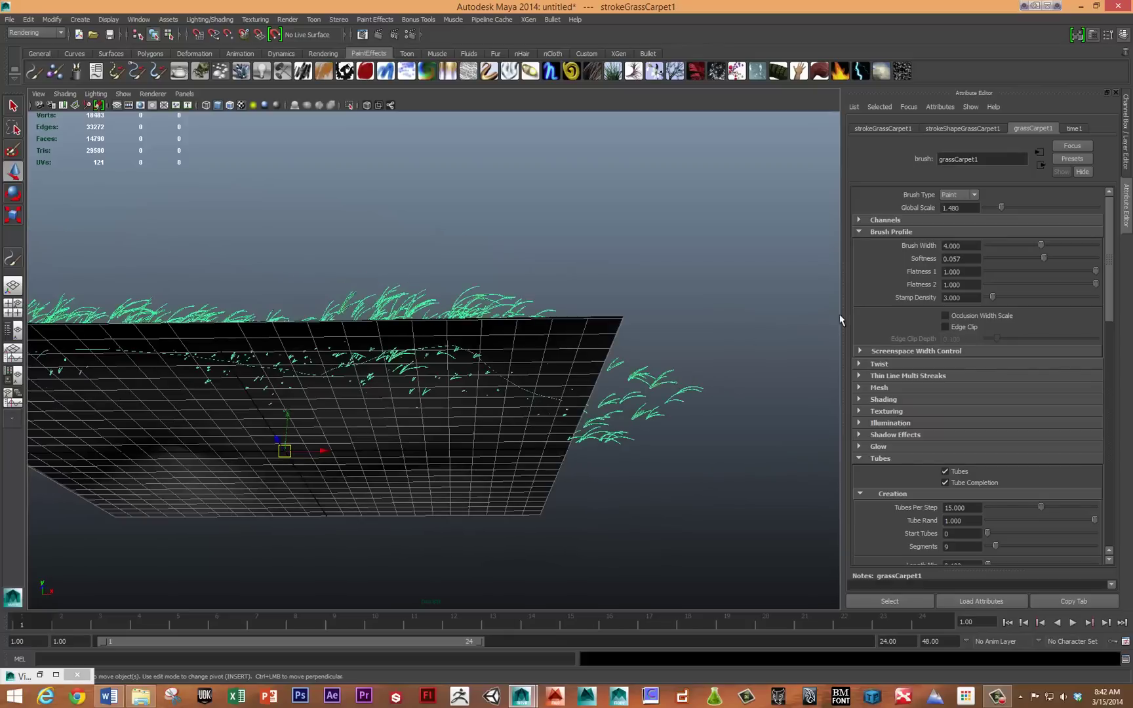
pyautogui.doubleClick(948, 246)
pyautogui.write('5')
pyautogui.press('Return')
pyautogui.keyDown('alt'); pyautogui.moveTo(372, 271); pyautogui.dragTo(465, 194); pyautogui.keyUp('alt')
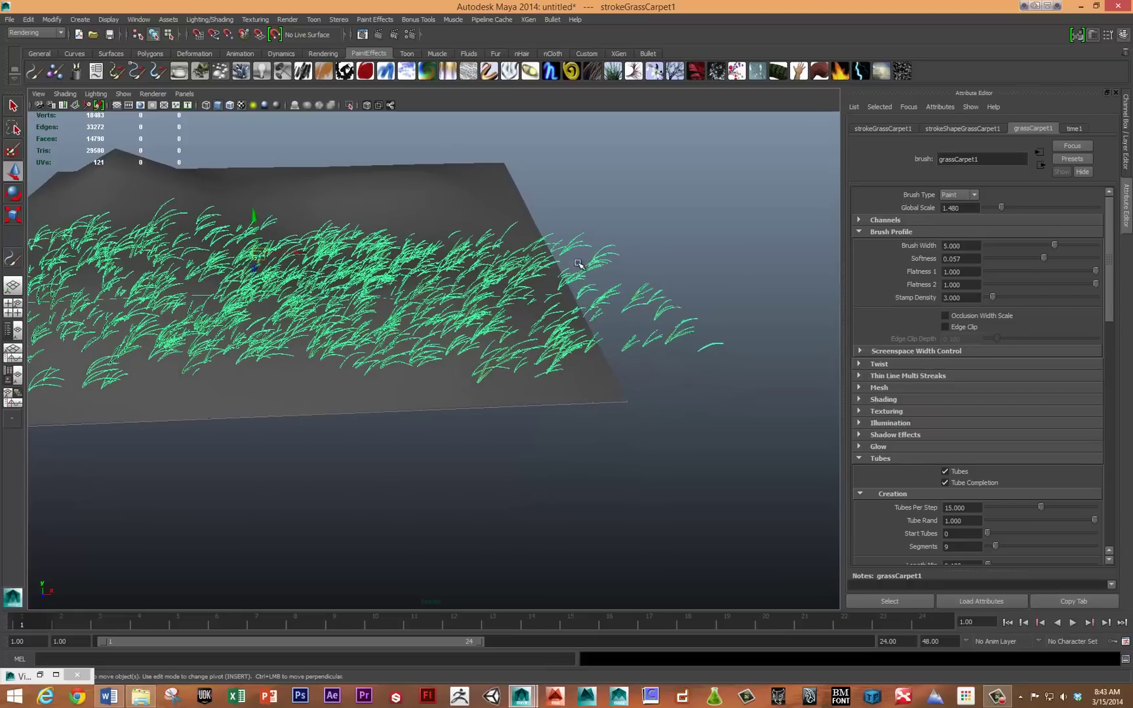
# Turn on Surface Snap under the grassCarpet1 Tubes > Creation settings
pyautogui.click(859, 459)
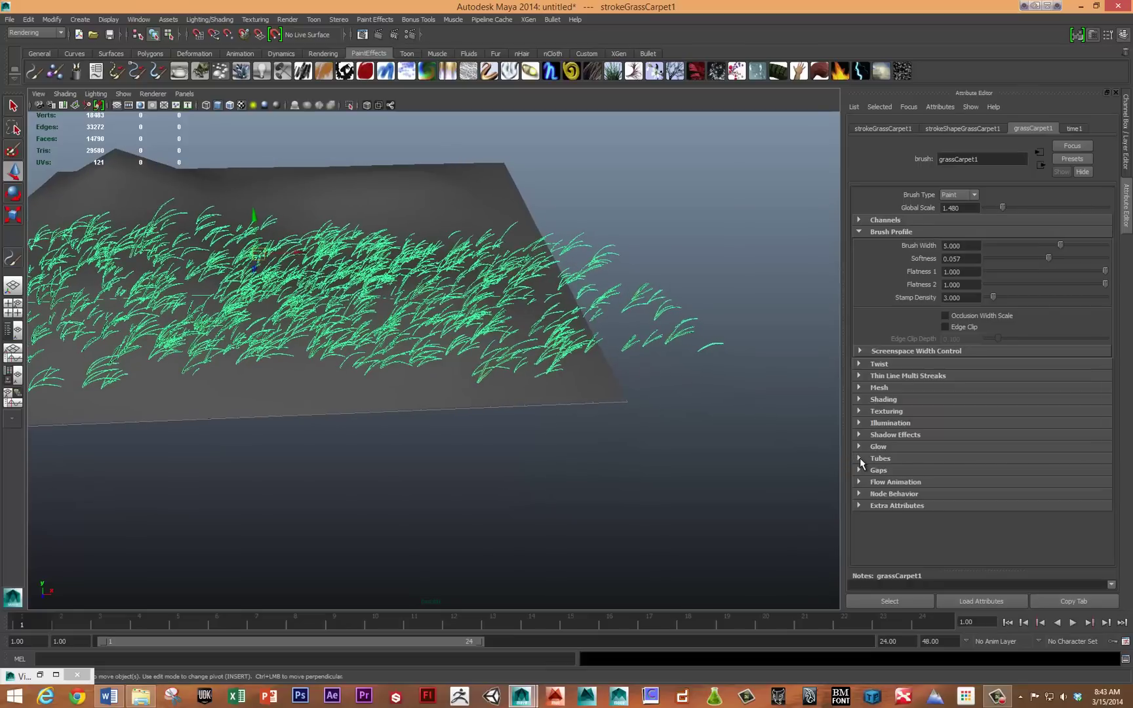
pyautogui.click(858, 458)
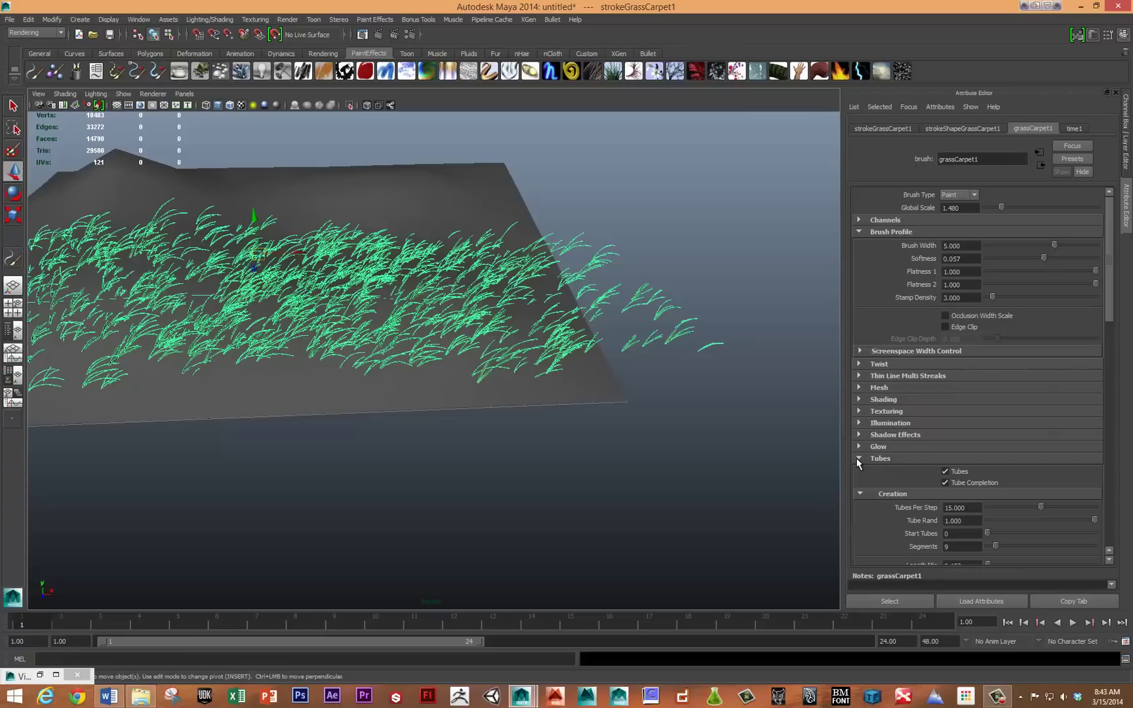
pyautogui.scroll(-3, 862, 458)
pyautogui.scroll(-3, 864, 457)
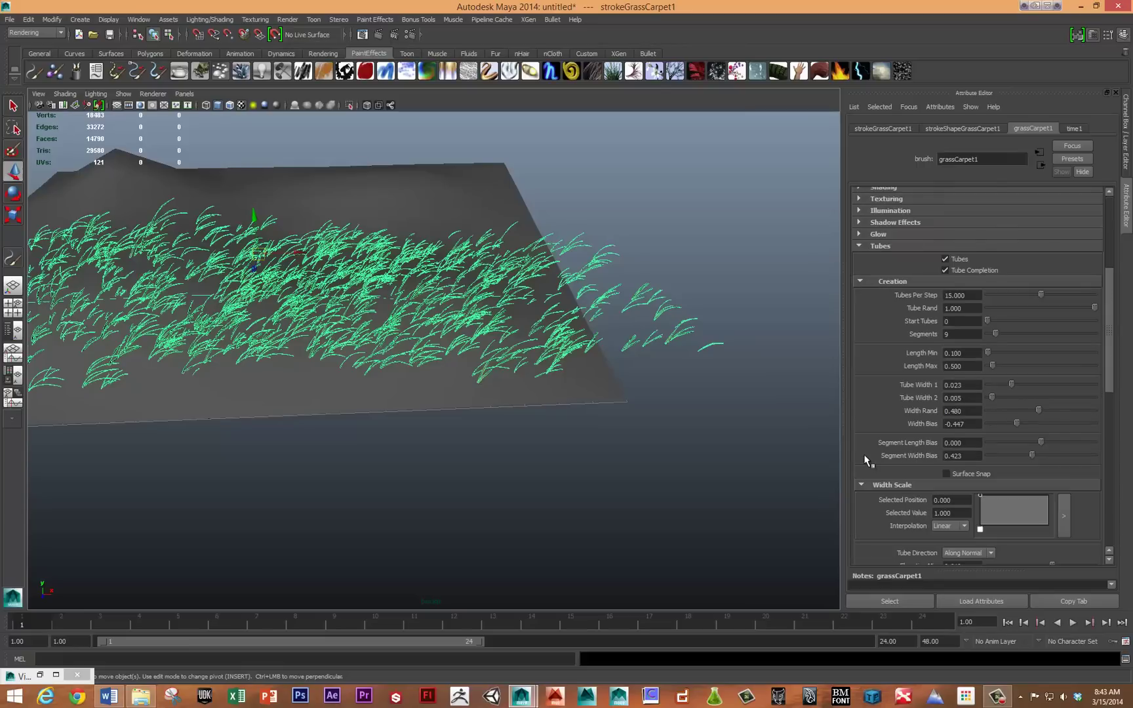
pyautogui.click(947, 474)
# Set the strokeShapeGrassCarpet1 Sample Density to 2
pyautogui.moveTo(575, 352)
pyautogui.keyDown('alt'); pyautogui.mouseDown()
pyautogui.moveTo(575, 297)
pyautogui.moveTo(496, 360)
pyautogui.mouseUp(); pyautogui.keyUp('alt')
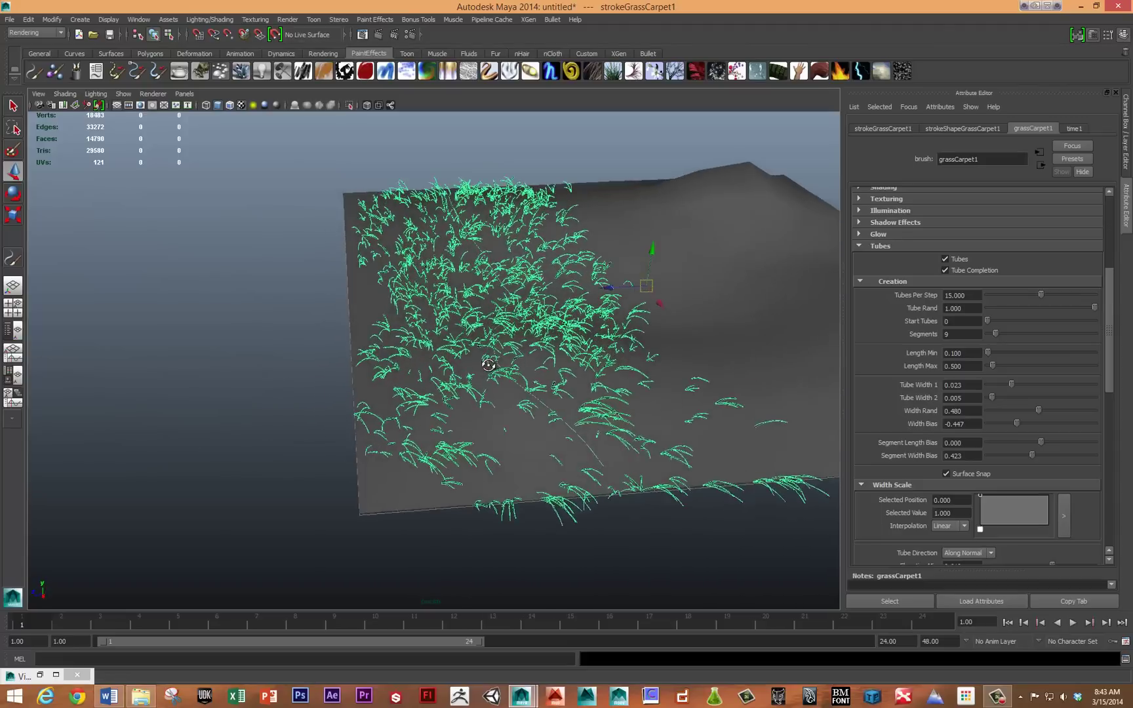
pyautogui.keyDown('alt'); pyautogui.moveTo(488, 365); pyautogui.dragTo(488, 308); pyautogui.keyUp('alt')
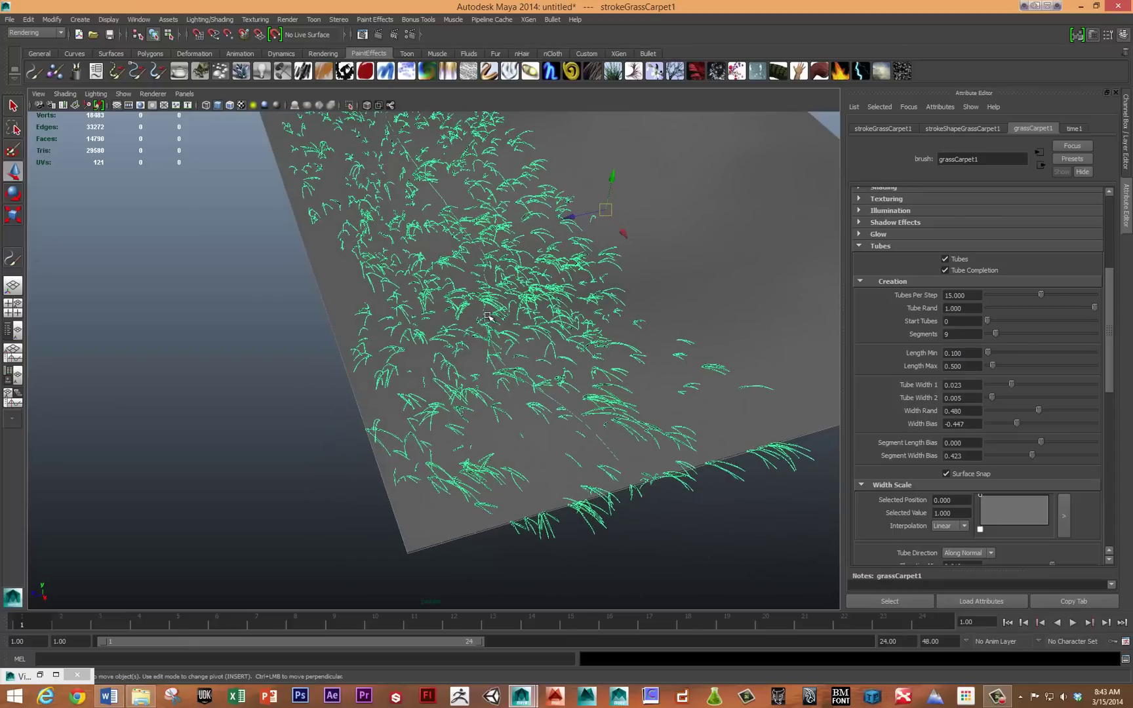
pyautogui.keyDown('alt'); pyautogui.moveTo(527, 305); pyautogui.dragTo(552, 253, button='right'); pyautogui.keyUp('alt')
pyautogui.scroll(2, 881, 299)
pyautogui.scroll(1, 880, 308)
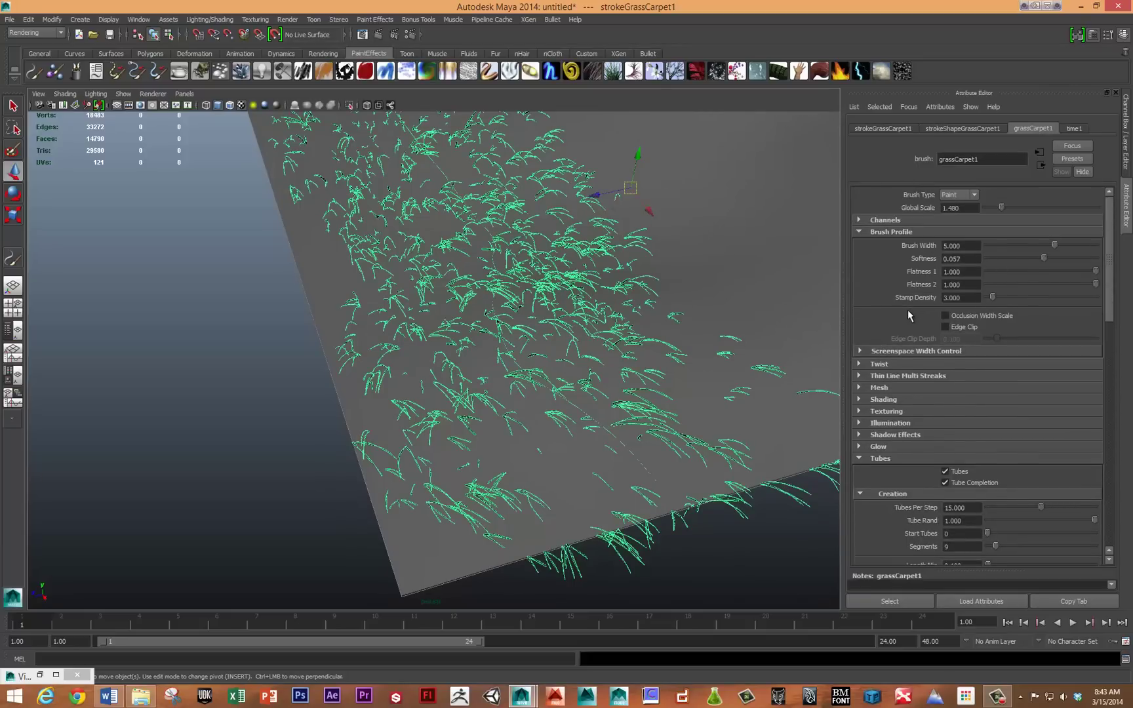
pyautogui.click(962, 126)
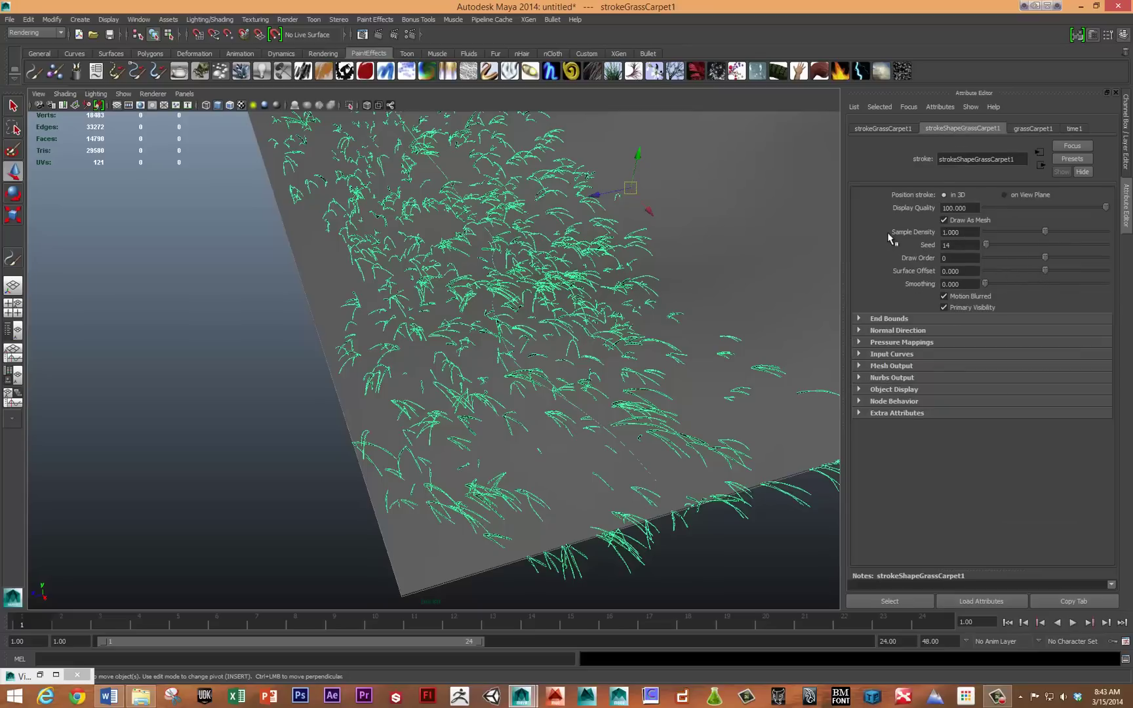
pyautogui.doubleClick(971, 231)
pyautogui.write('2.000')
pyautogui.press('Return')
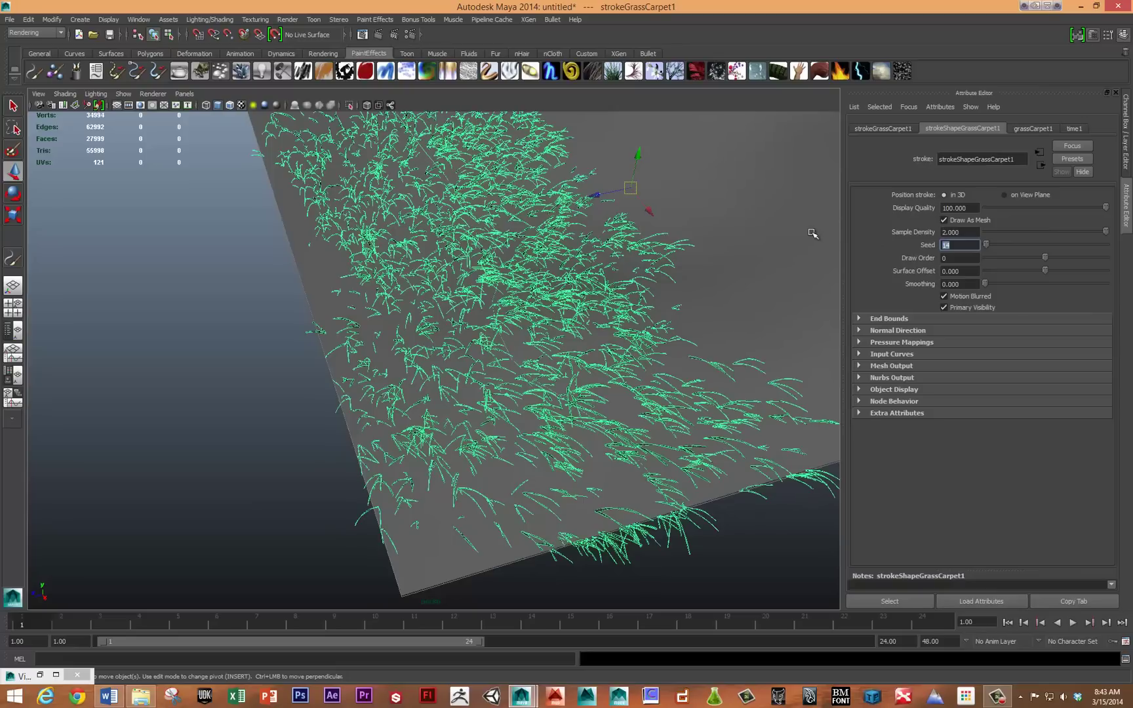
# Lower the stroke's Display Quality to about 22.8 and render the current frame
pyautogui.keyDown('alt'); pyautogui.moveTo(682, 297); pyautogui.dragTo(641, 408); pyautogui.keyUp('alt')
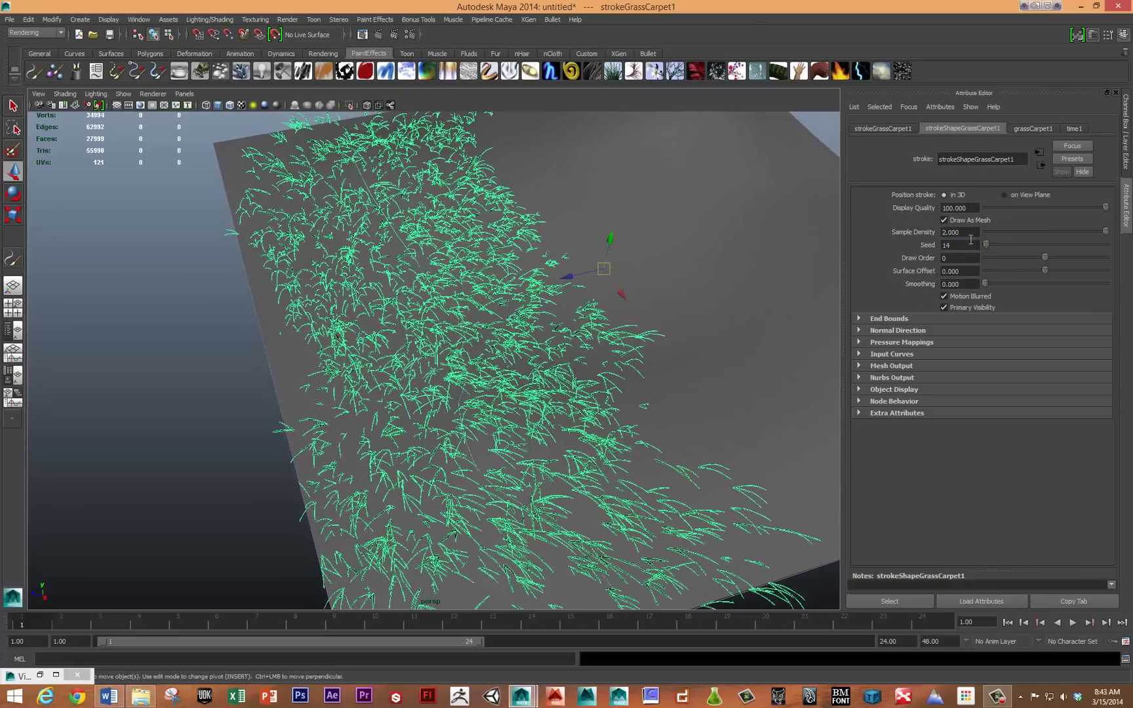
pyautogui.keyDown('alt'); pyautogui.moveTo(739, 250); pyautogui.dragTo(753, 235); pyautogui.keyUp('alt')
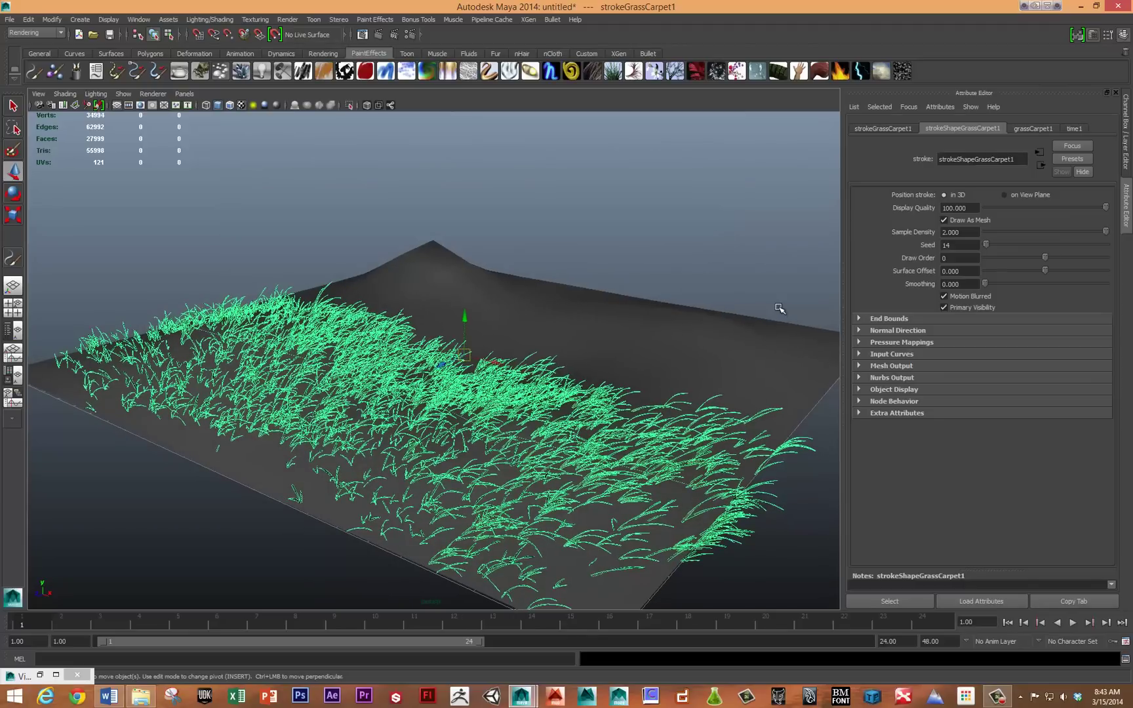
pyautogui.moveTo(767, 304)
pyautogui.keyDown('alt'); pyautogui.mouseDown()
pyautogui.moveTo(738, 354)
pyautogui.moveTo(746, 361)
pyautogui.moveTo(751, 304)
pyautogui.moveTo(707, 307)
pyautogui.mouseUp(); pyautogui.keyUp('alt')
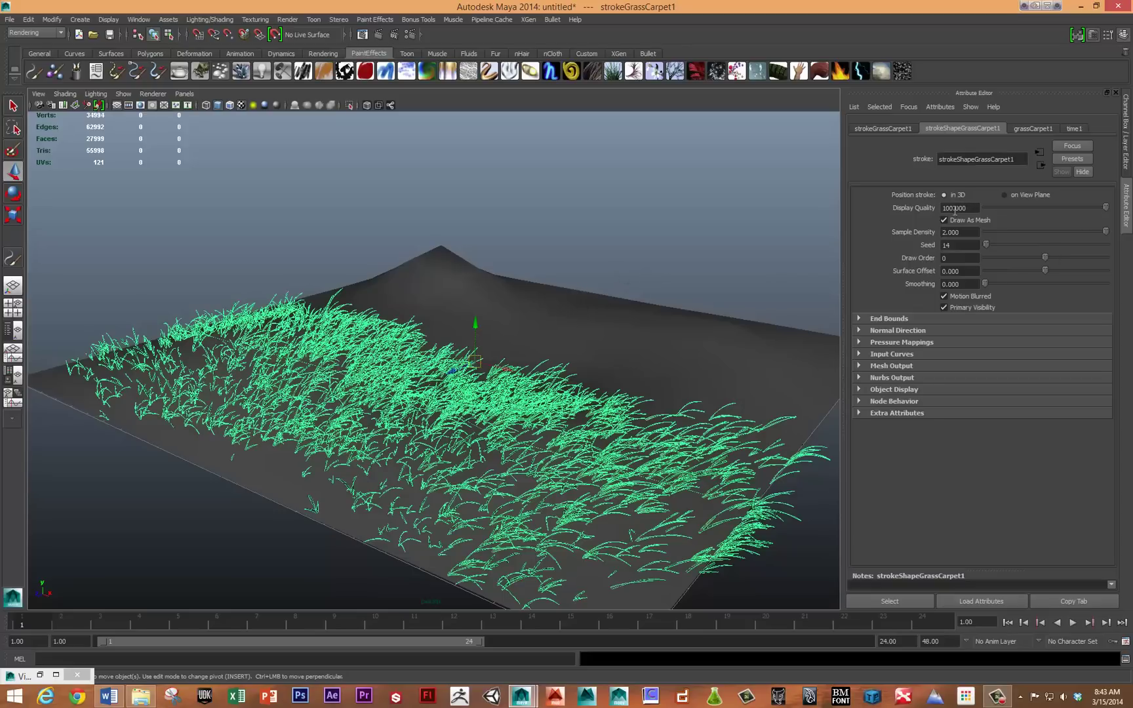
pyautogui.click(1031, 208)
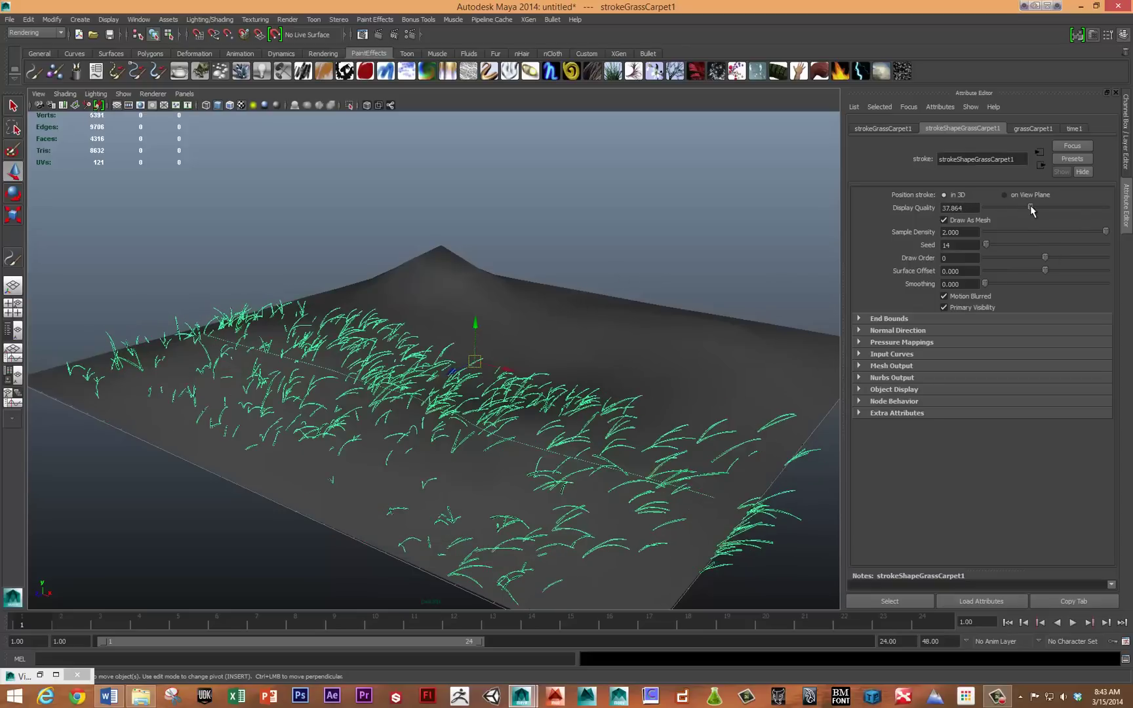
pyautogui.moveTo(1030, 209); pyautogui.dragTo(1013, 210)
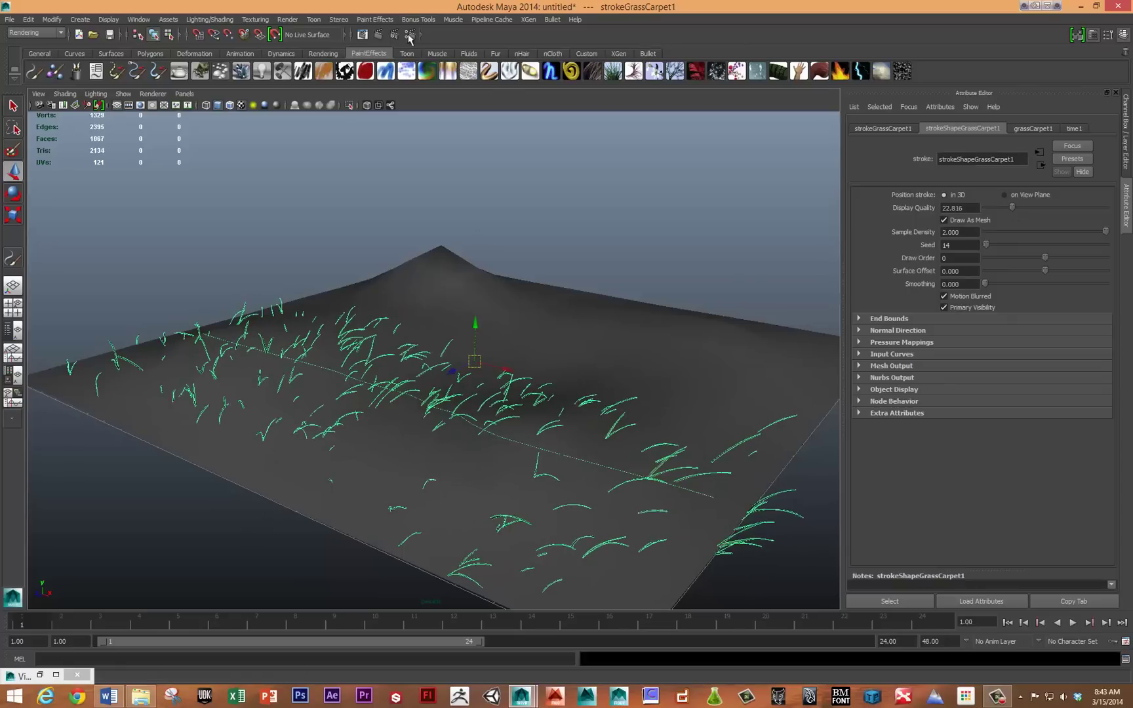
pyautogui.click(378, 34)
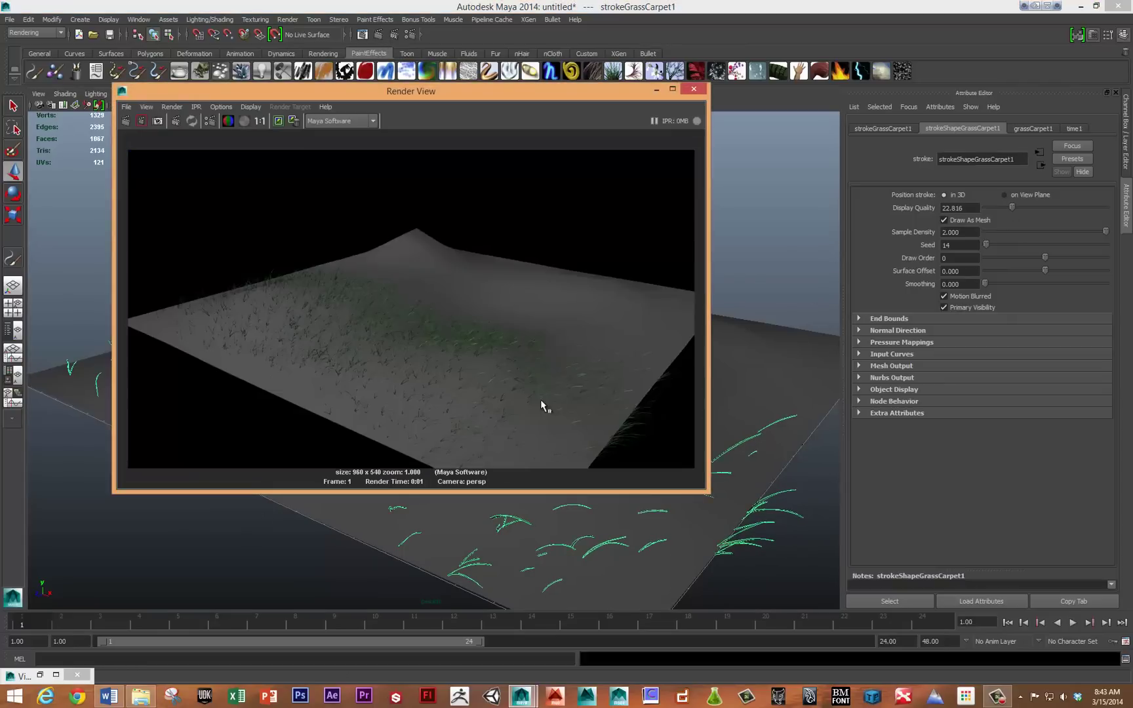
# Raise the stroke's Sample Density to 4 and re-render the grassy ground
pyautogui.doubleClick(968, 237)
pyautogui.write('4')
pyautogui.press('Tab')
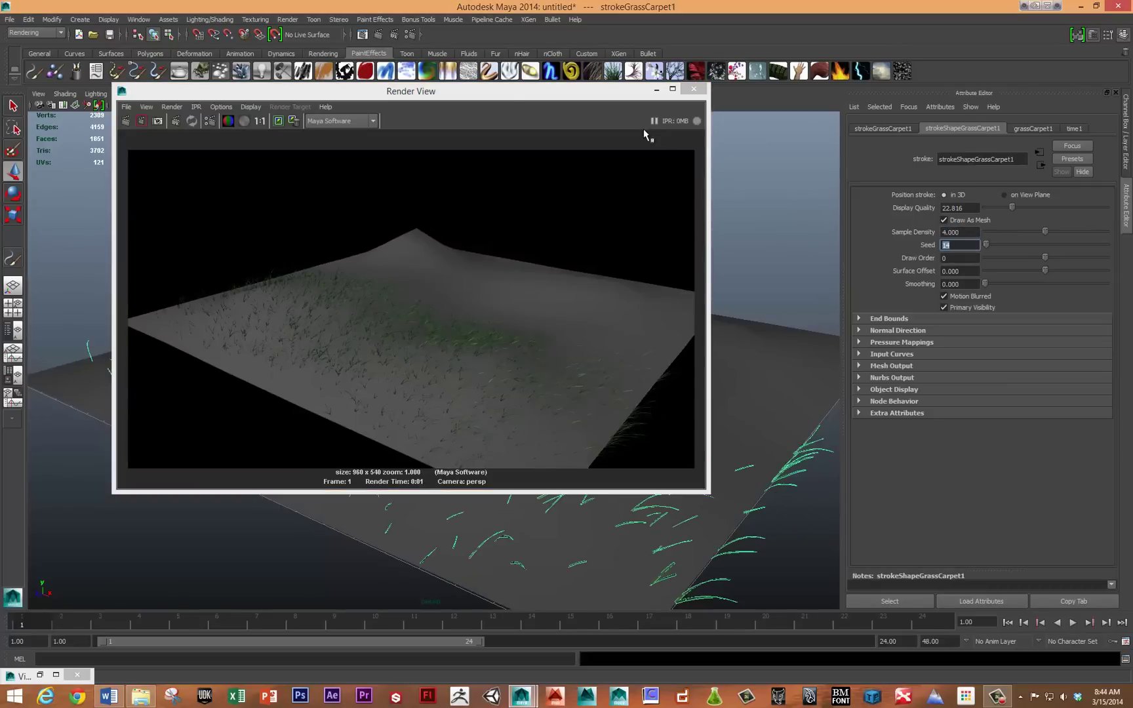
pyautogui.click(126, 121)
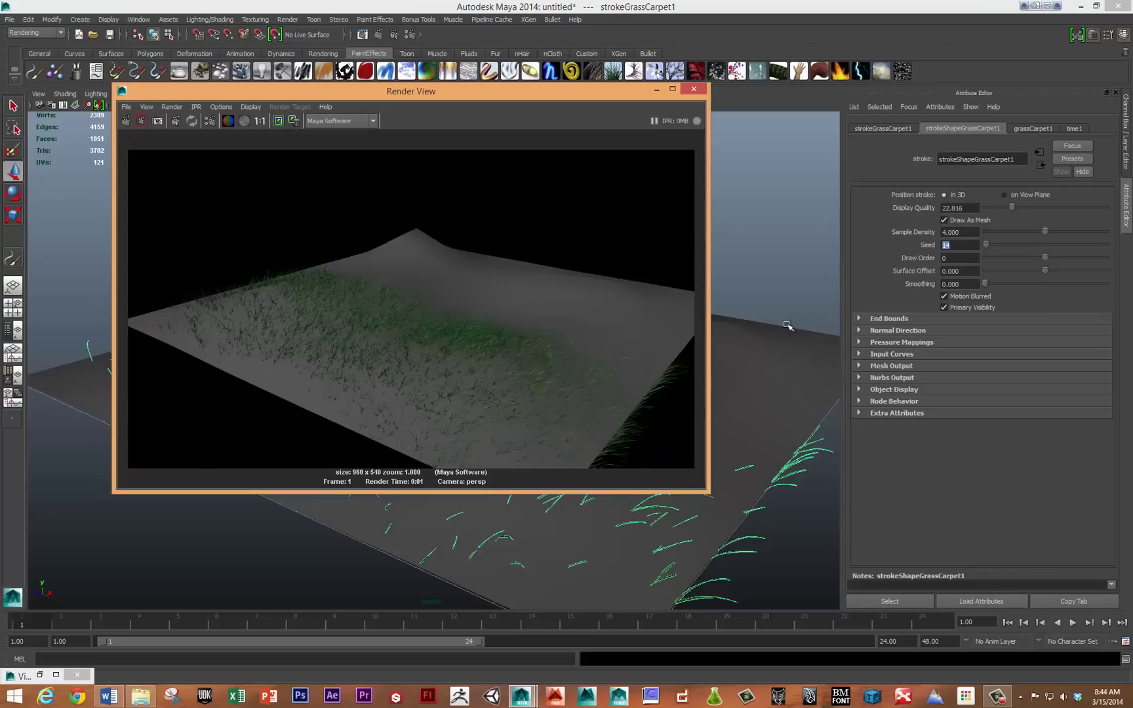
pyautogui.click(815, 409)
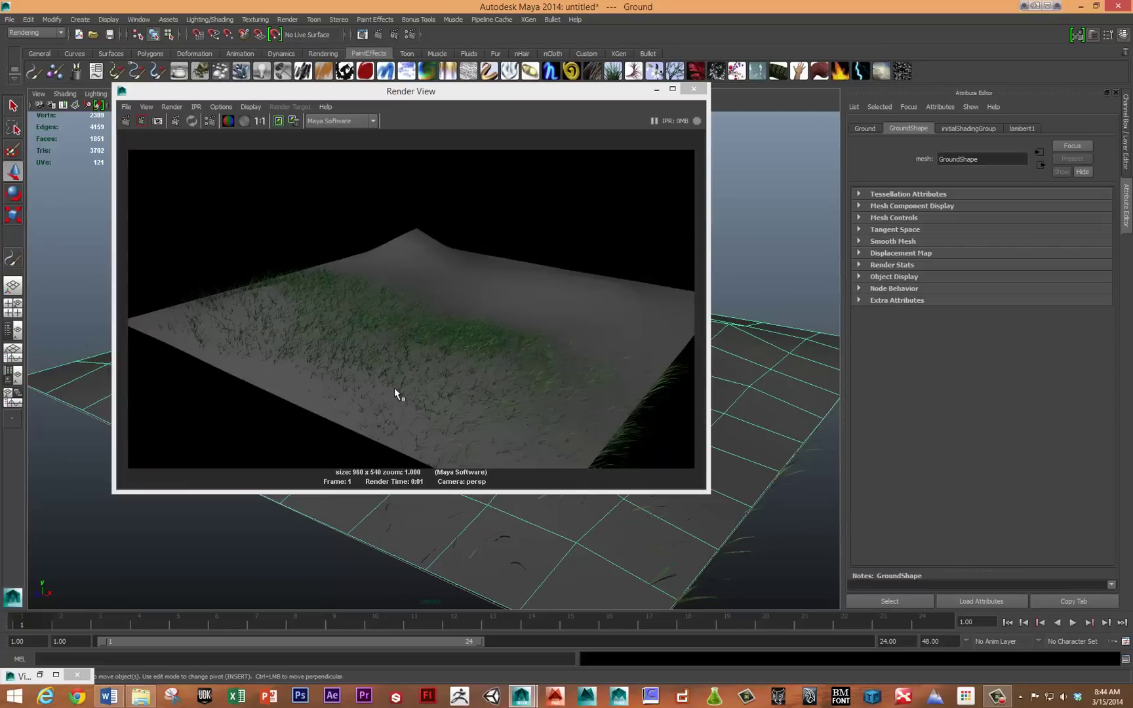
# Close the Render View and set the grassCarpet1 Global Scale to about 2.474
pyautogui.click(693, 90)
pyautogui.click(269, 311)
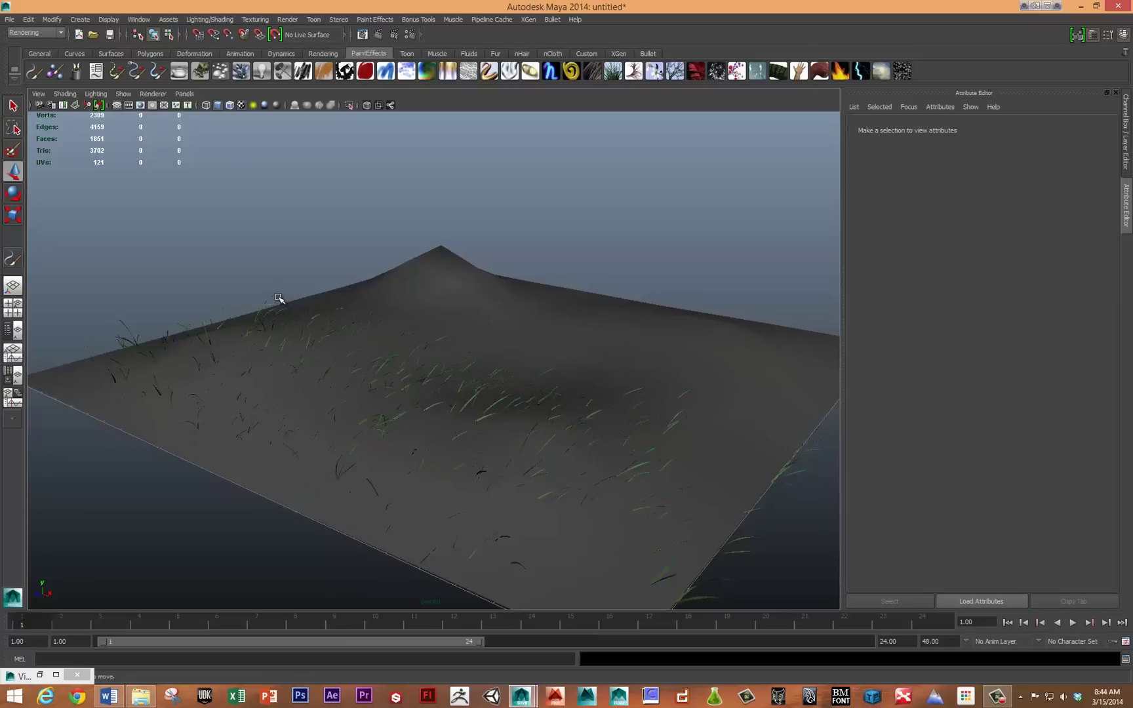
pyautogui.click(278, 301)
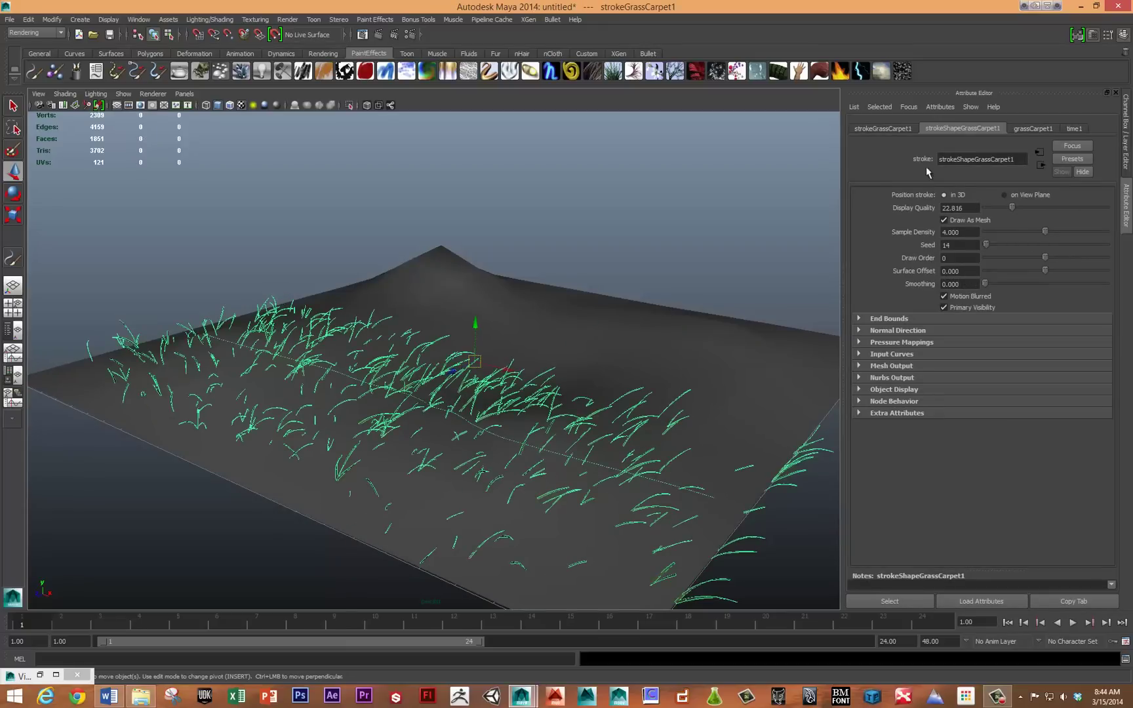
pyautogui.click(1032, 129)
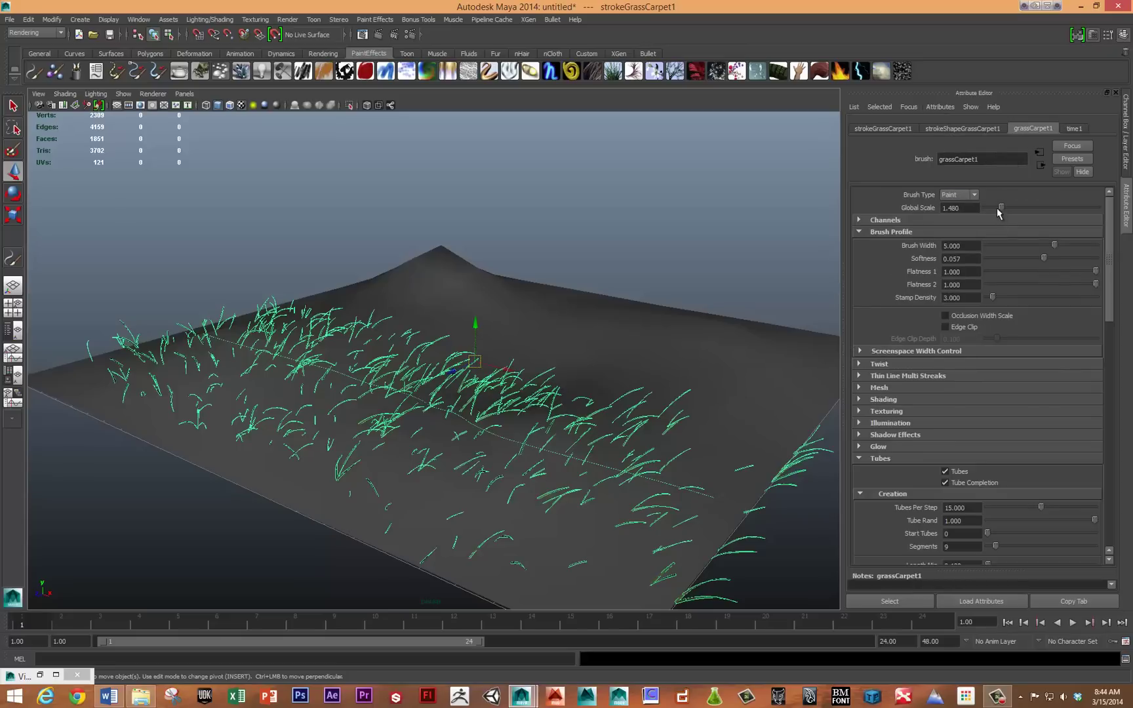
pyautogui.moveTo(1000, 209); pyautogui.dragTo(1012, 208)
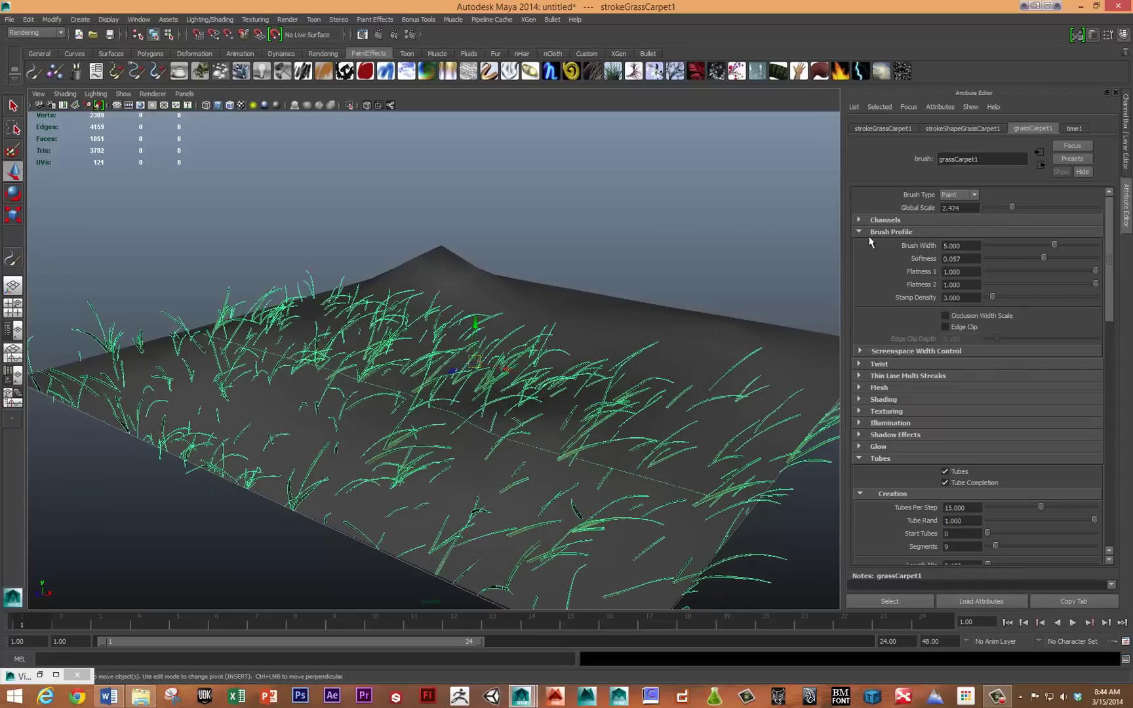
# Set the grass stroke's Display Quality to 100 and Sample Density to 2
pyautogui.click(939, 130)
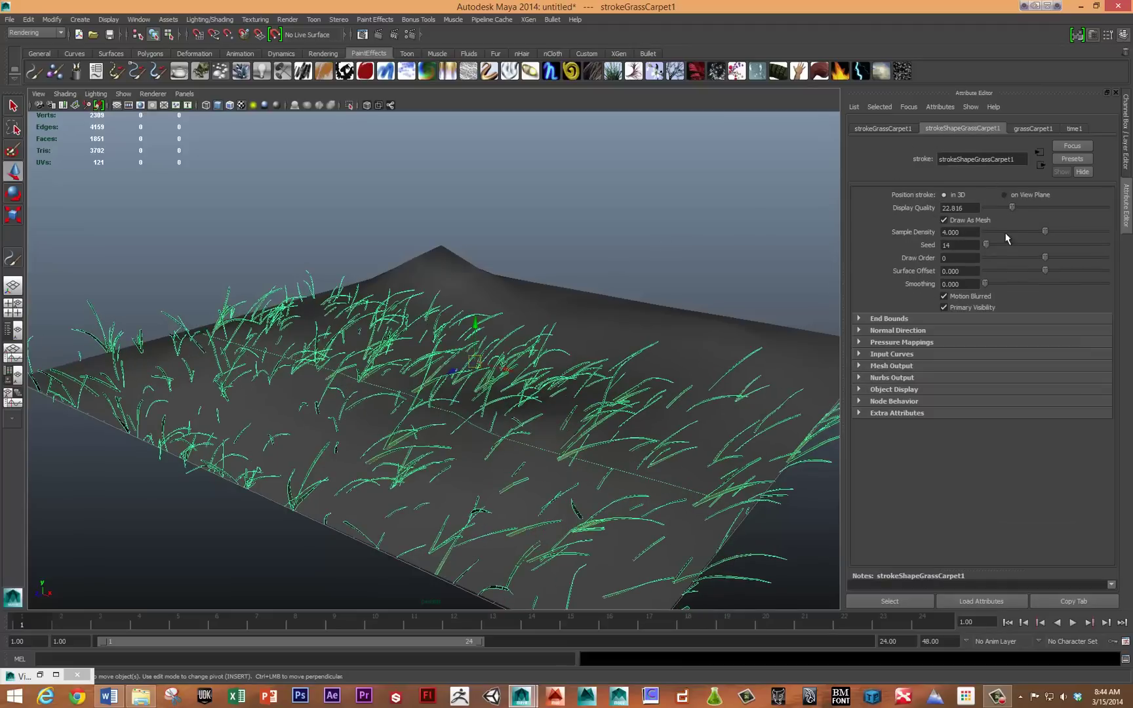
pyautogui.moveTo(1019, 208); pyautogui.dragTo(1108, 209)
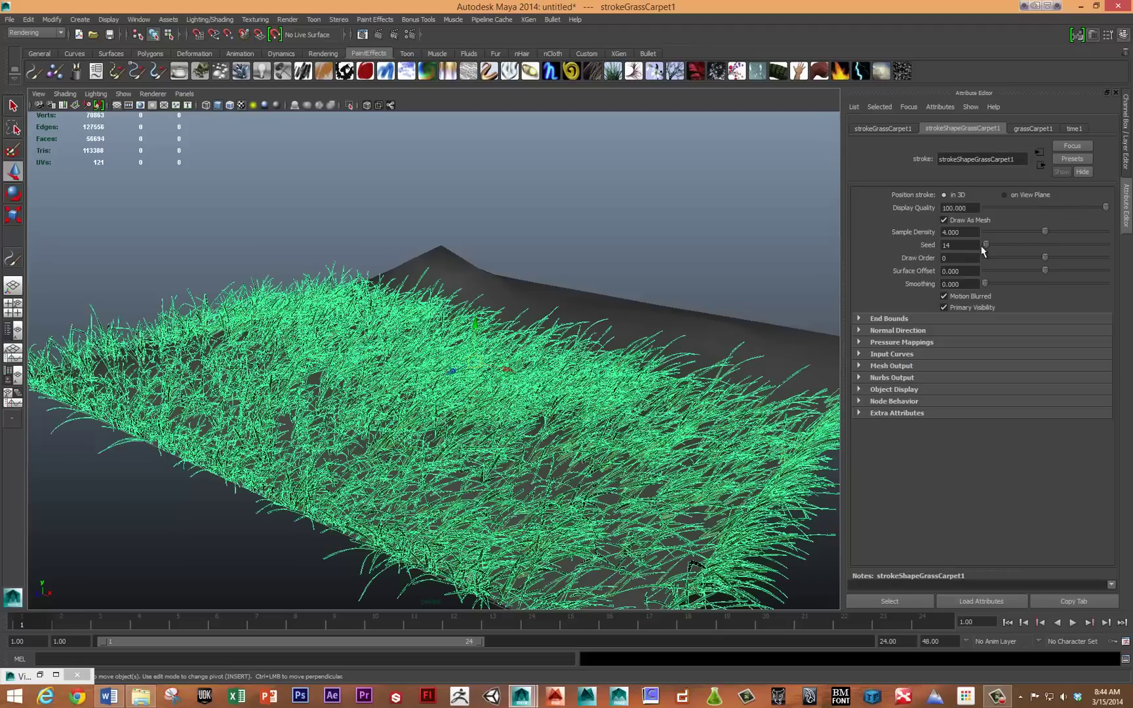
pyautogui.click(968, 234)
pyautogui.write('2')
pyautogui.press('Return')
# Draw a tall polygon cube standing upright in the grass
pyautogui.click(678, 199)
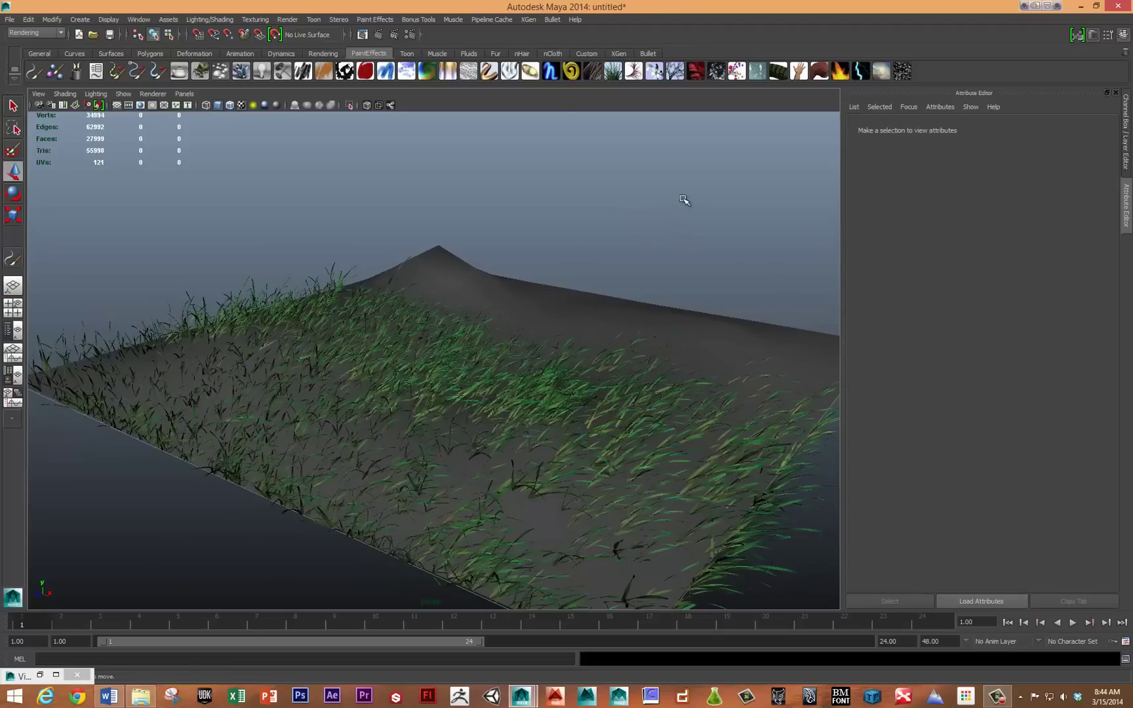
pyautogui.moveTo(607, 268)
pyautogui.keyDown('alt'); pyautogui.mouseDown()
pyautogui.moveTo(576, 263)
pyautogui.moveTo(572, 283)
pyautogui.mouseUp(); pyautogui.keyUp('alt')
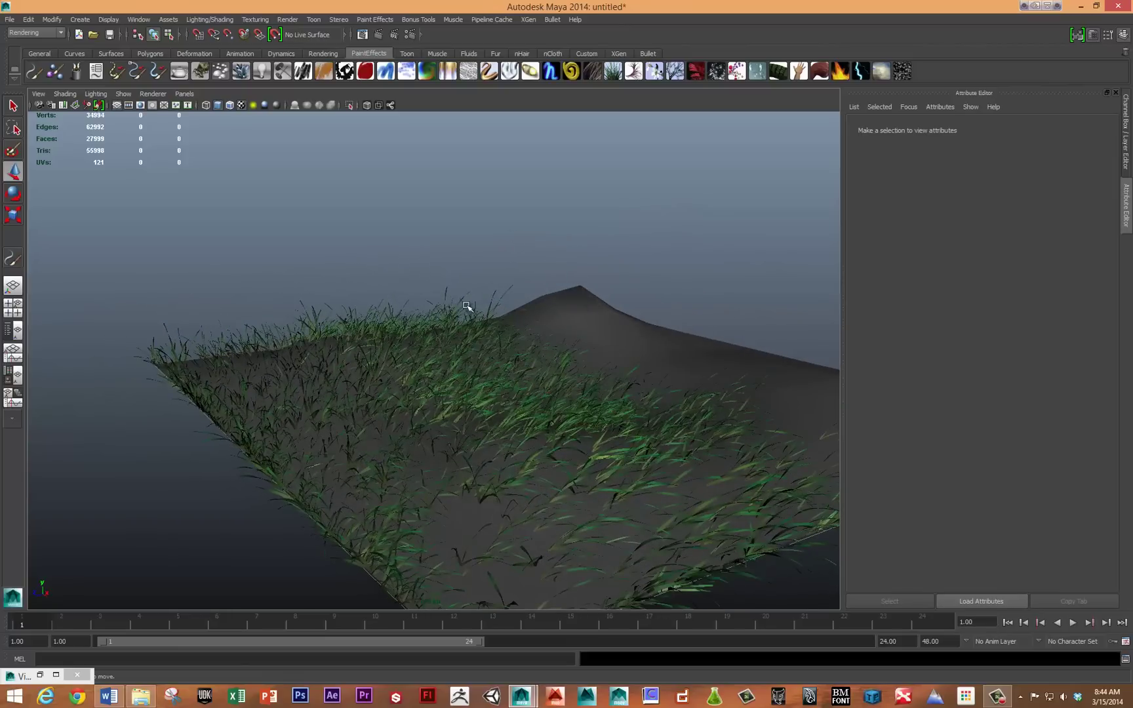
pyautogui.click(489, 303)
pyautogui.click(632, 293)
pyautogui.moveTo(420, 399)
pyautogui.keyDown('shift'); pyautogui.mouseDown(button='right')
pyautogui.moveTo(450, 405)
pyautogui.moveTo(422, 430)
pyautogui.mouseUp(button='right'); pyautogui.keyUp('shift')
pyautogui.moveTo(480, 430)
pyautogui.mouseDown()
pyautogui.moveTo(492, 269)
pyautogui.moveTo(466, 180)
pyautogui.mouseUp()
# Make the cube a collider for the grass stroke, test it by lowering it, then undo
pyautogui.click(392, 315)
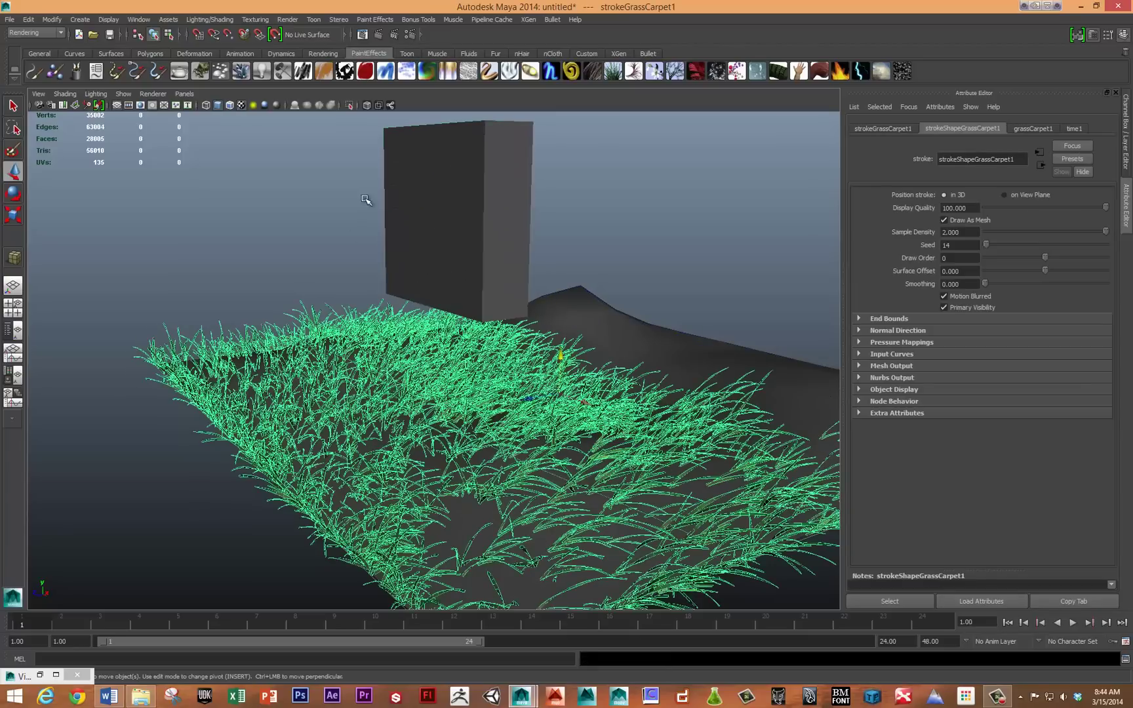
pyautogui.keyDown('shift'); pyautogui.click(459, 195); pyautogui.keyUp('shift')
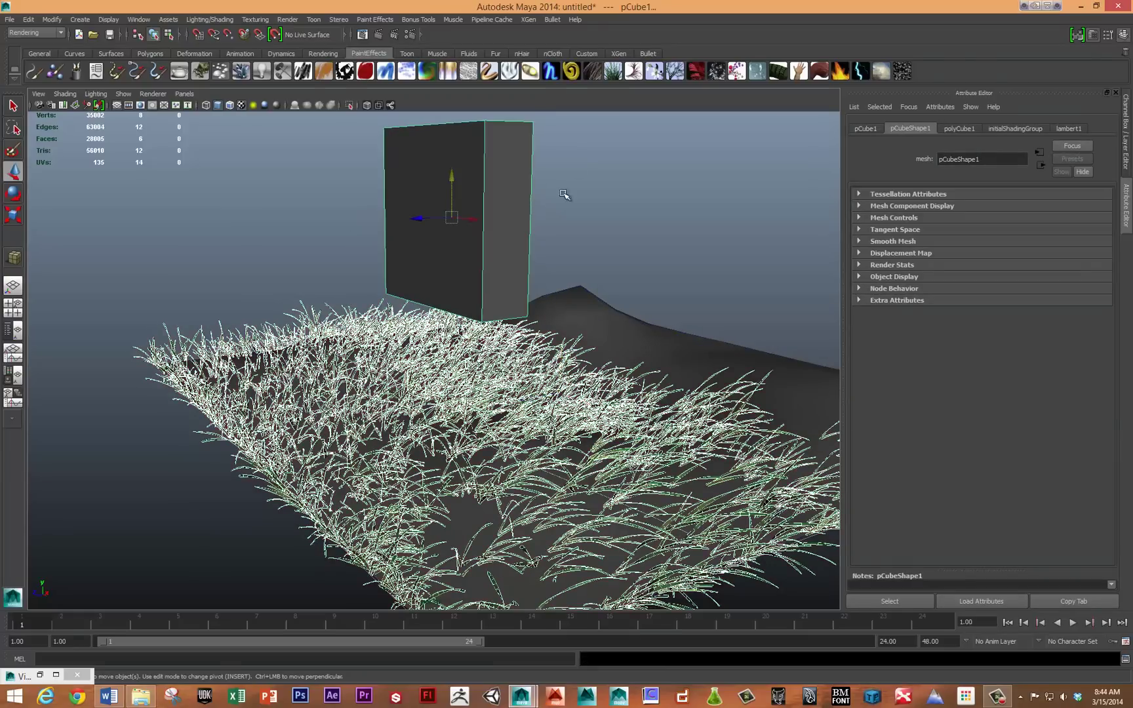
pyautogui.click(383, 19)
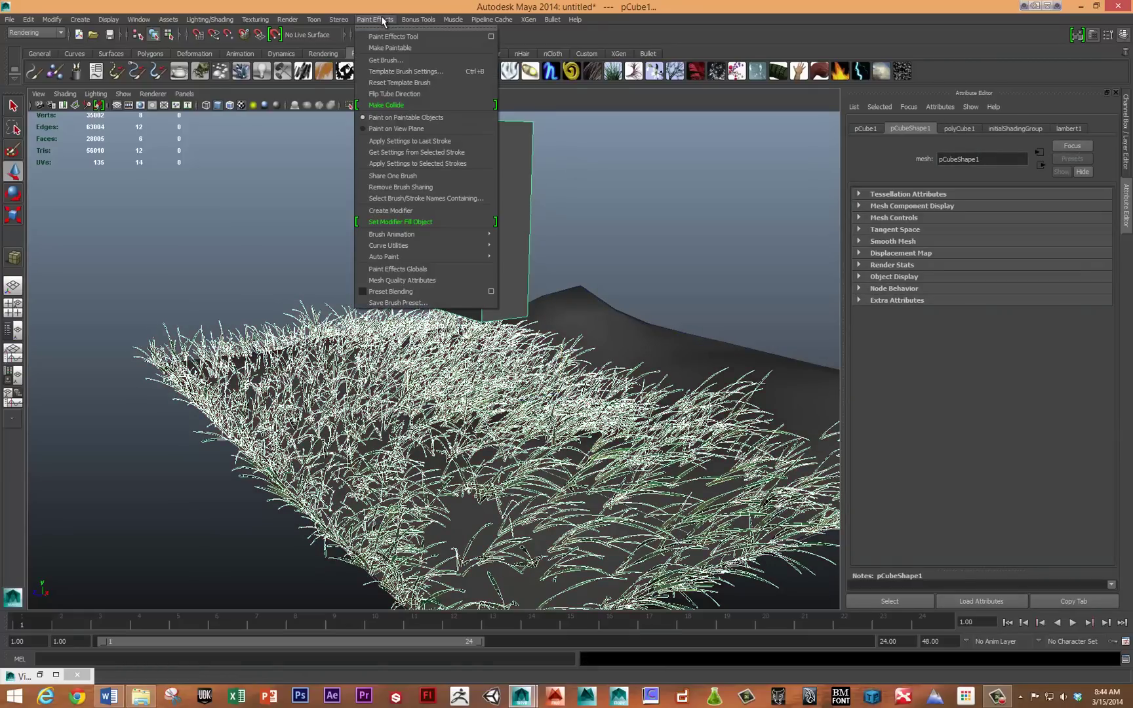
pyautogui.click(404, 105)
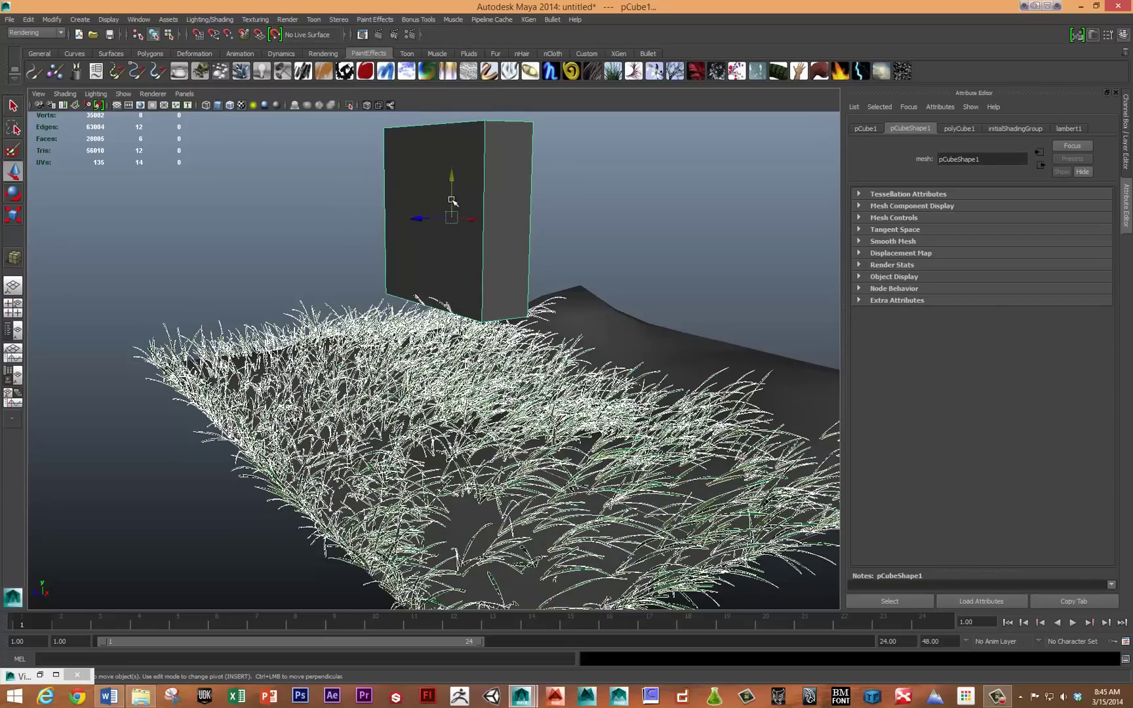
pyautogui.moveTo(457, 183); pyautogui.dragTo(457, 282)
pyautogui.moveTo(463, 184)
pyautogui.mouseDown(button='middle')
pyautogui.moveTo(472, 76)
pyautogui.moveTo(471, 139)
pyautogui.mouseUp(button='middle')
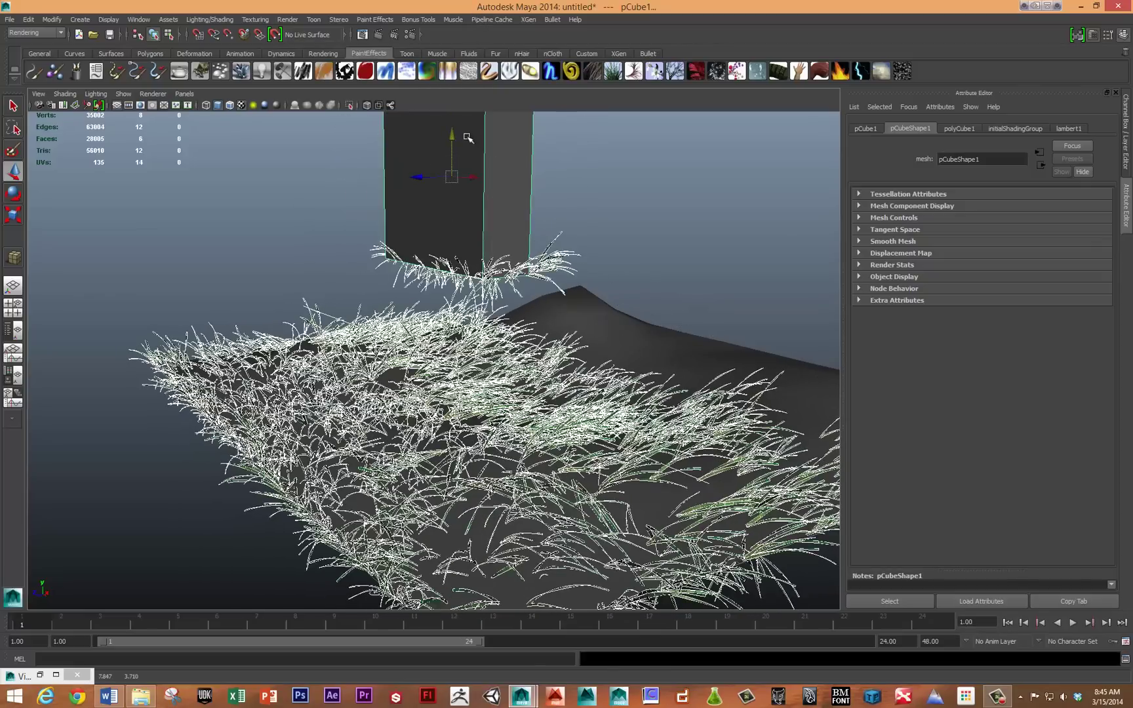
pyautogui.hotkey('ctrl', 'z')
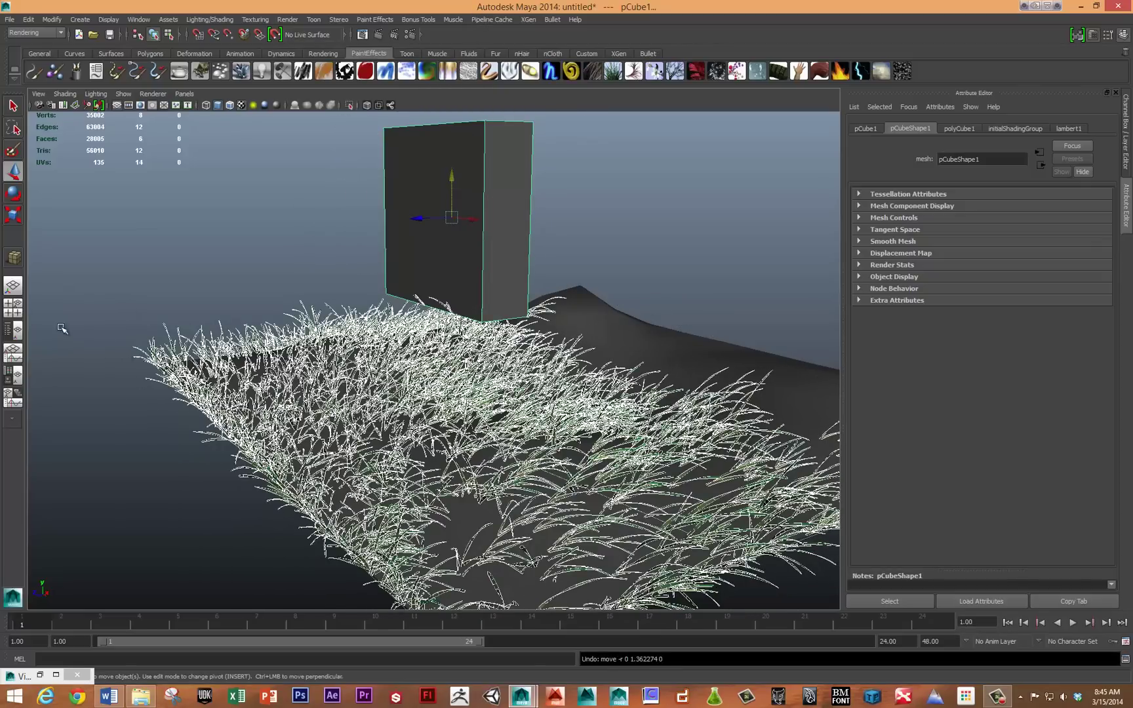
# Show the Outliner beside the viewport and move the cube down and to the right
pyautogui.click(81, 326)
pyautogui.click(12, 341)
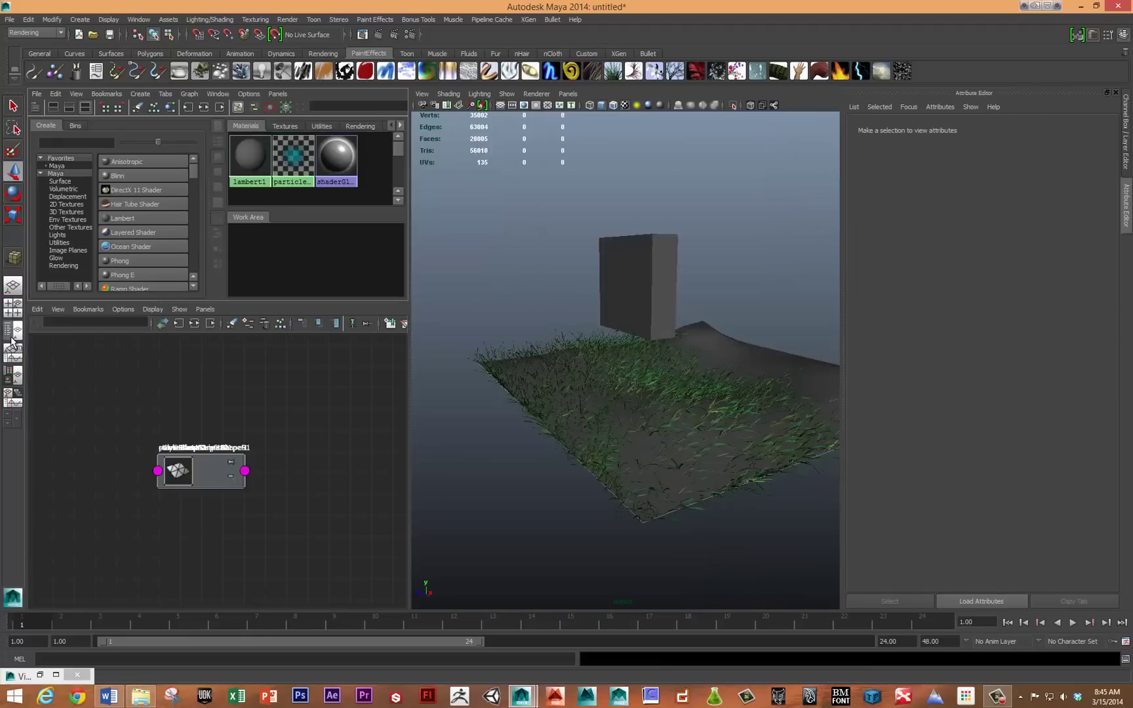
pyautogui.moveTo(524, 215); pyautogui.dragTo(593, 235)
pyautogui.moveTo(531, 208); pyautogui.dragTo(548, 227)
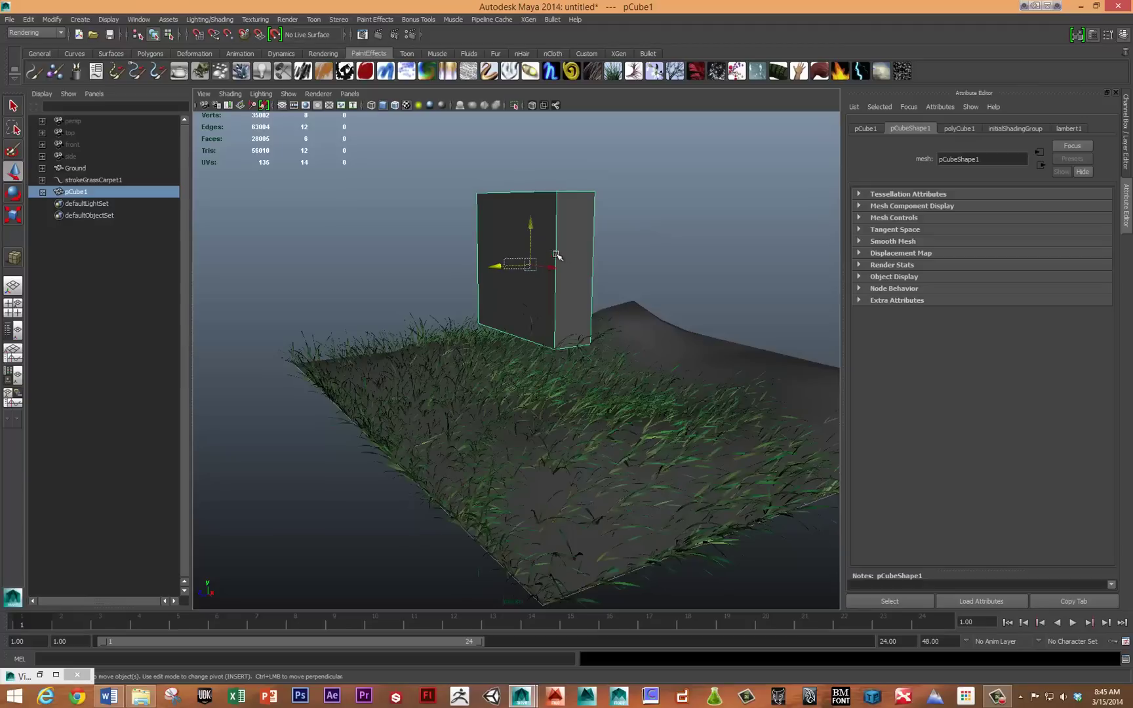
pyautogui.moveTo(510, 266)
pyautogui.mouseDown()
pyautogui.moveTo(583, 267)
pyautogui.moveTo(499, 268)
pyautogui.moveTo(532, 280)
pyautogui.moveTo(495, 296)
pyautogui.moveTo(645, 329)
pyautogui.mouseUp()
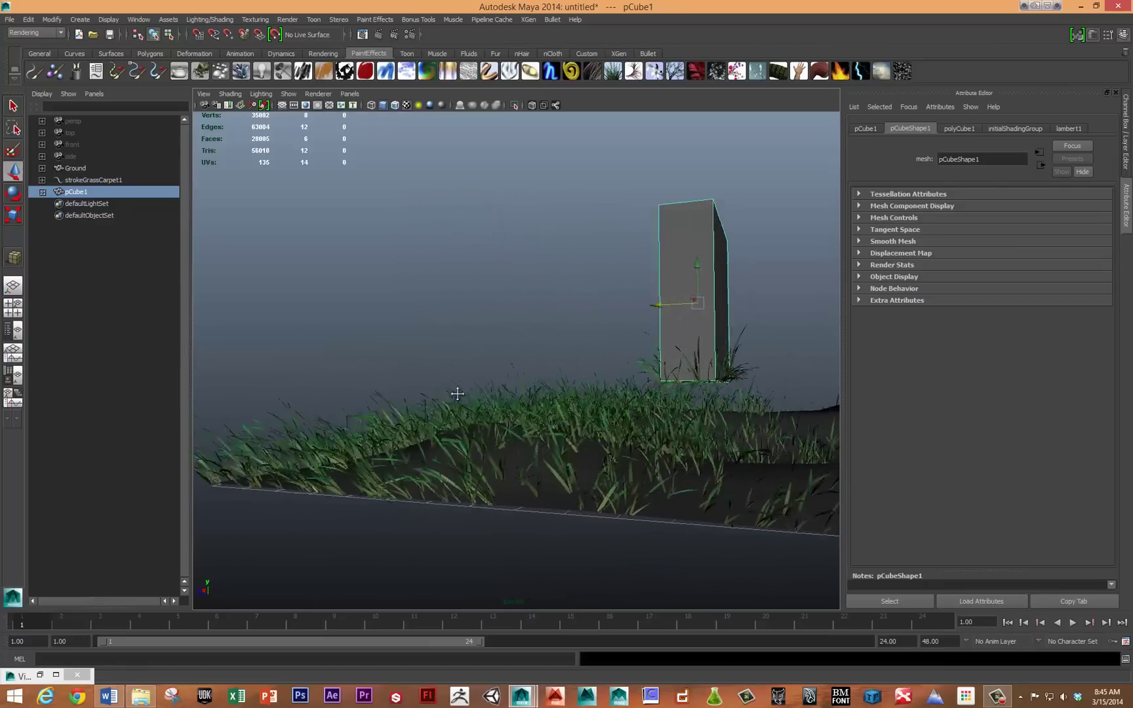
# Zoom and orbit in closer, then push the cube further down into the grass
pyautogui.scroll(3, 457, 398)
pyautogui.keyDown('alt'); pyautogui.moveTo(458, 397); pyautogui.dragTo(640, 397, button='right'); pyautogui.keyUp('alt')
pyautogui.scroll(2, 626, 383)
pyautogui.moveTo(602, 396)
pyautogui.keyDown('alt'); pyautogui.mouseDown()
pyautogui.moveTo(564, 336)
pyautogui.moveTo(518, 316)
pyautogui.moveTo(475, 336)
pyautogui.mouseUp(); pyautogui.keyUp('alt')
pyautogui.scroll(2, 475, 336)
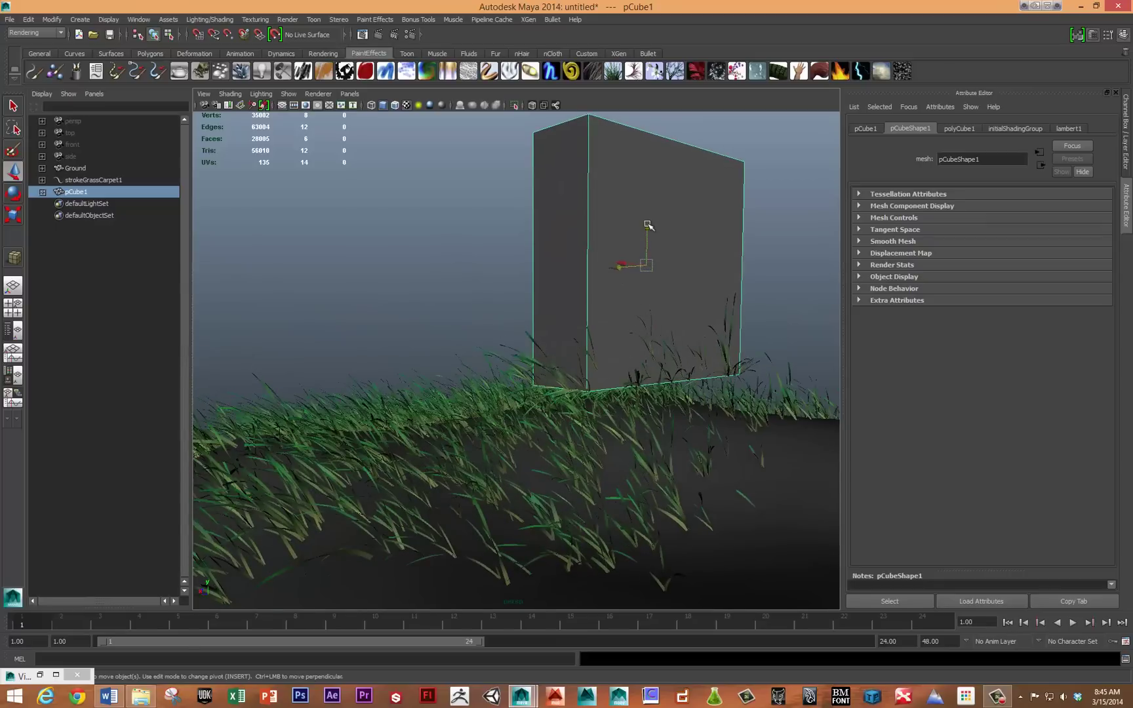
pyautogui.moveTo(647, 223)
pyautogui.mouseDown()
pyautogui.moveTo(649, 279)
pyautogui.moveTo(673, 303)
pyautogui.mouseUp()
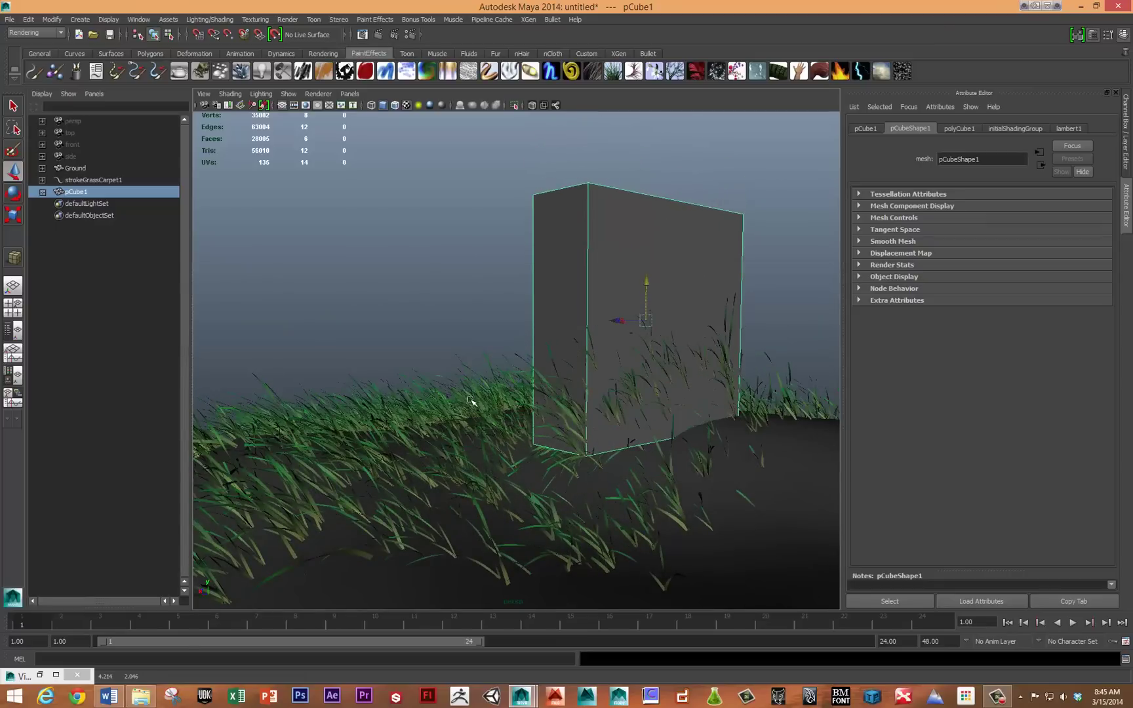
# Select the grass stroke and show its grassCarpet1 brush settings
pyautogui.click(663, 358)
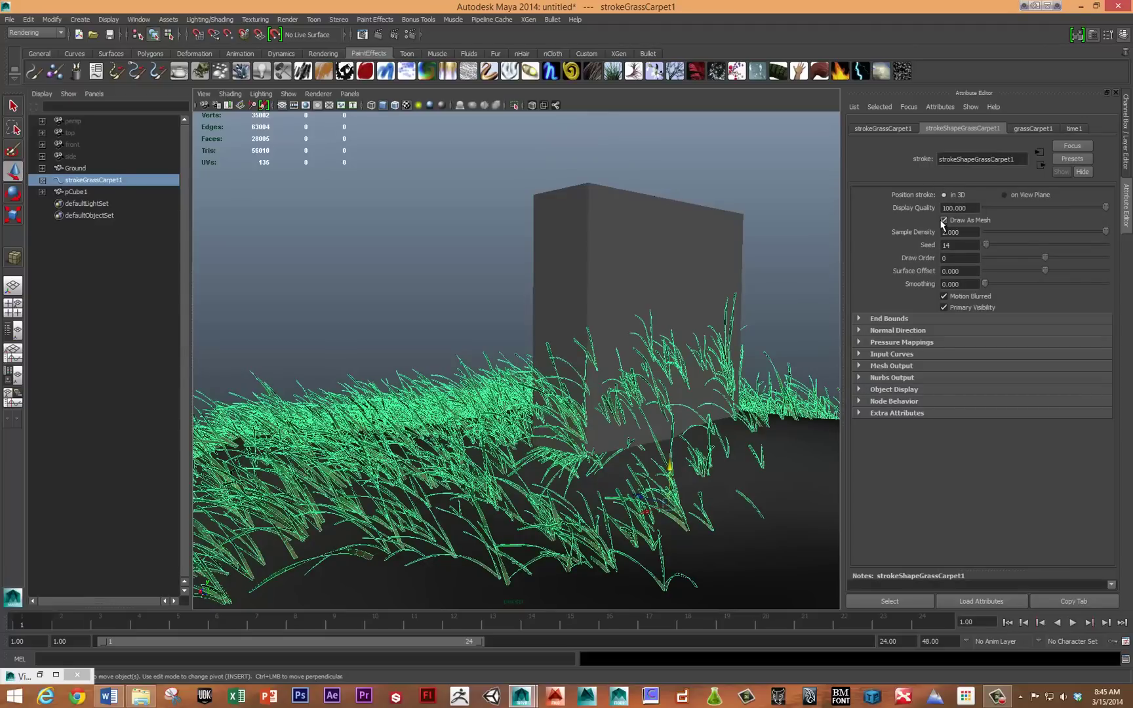
pyautogui.click(1027, 129)
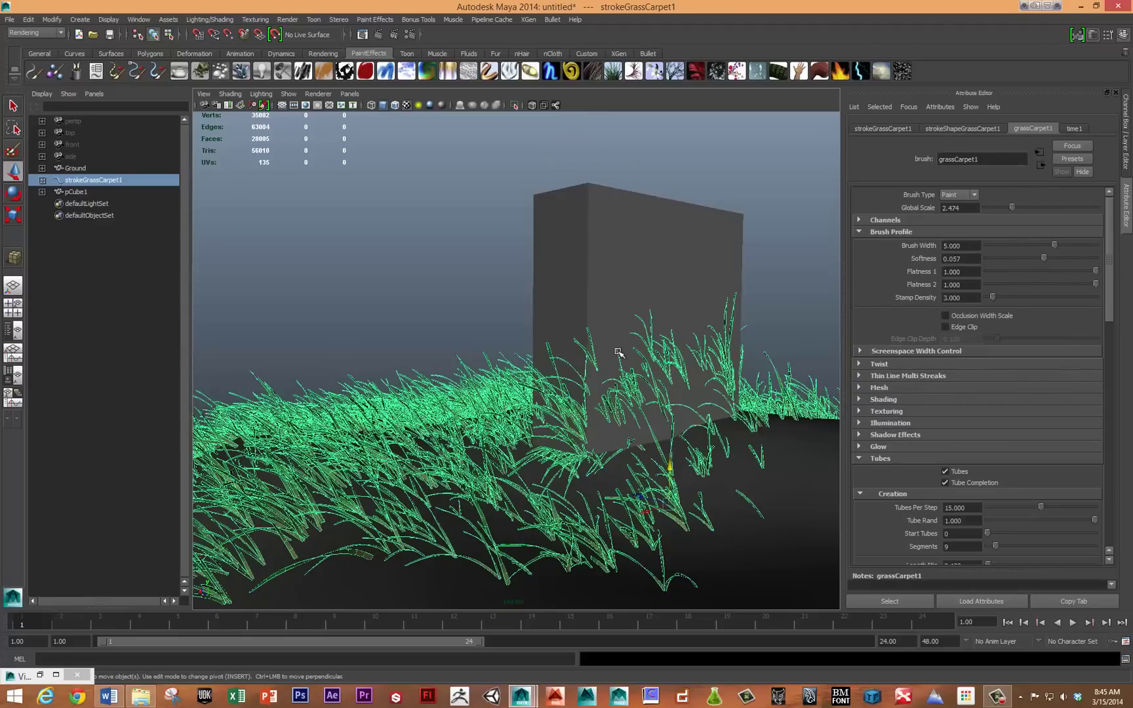
pyautogui.moveTo(556, 344)
pyautogui.keyDown('alt'); pyautogui.mouseDown()
pyautogui.moveTo(667, 334)
pyautogui.moveTo(468, 313)
pyautogui.mouseUp(); pyautogui.keyUp('alt')
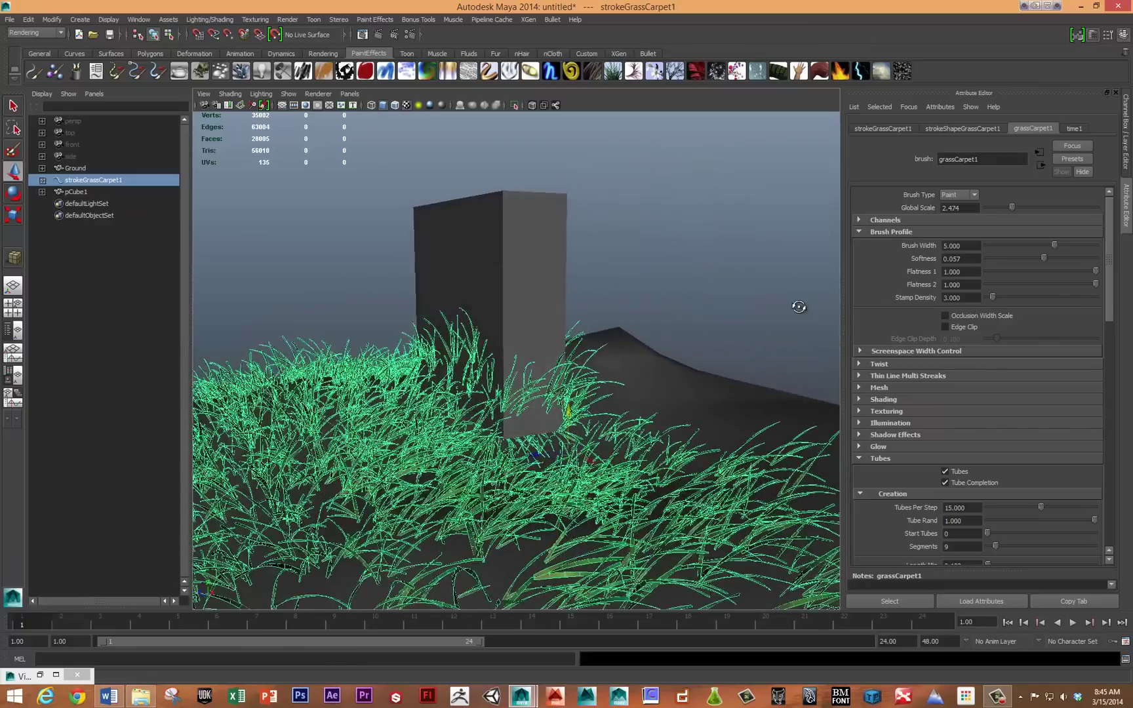
# Rotate the cube 90° so it tips over onto its side
pyautogui.press('e')
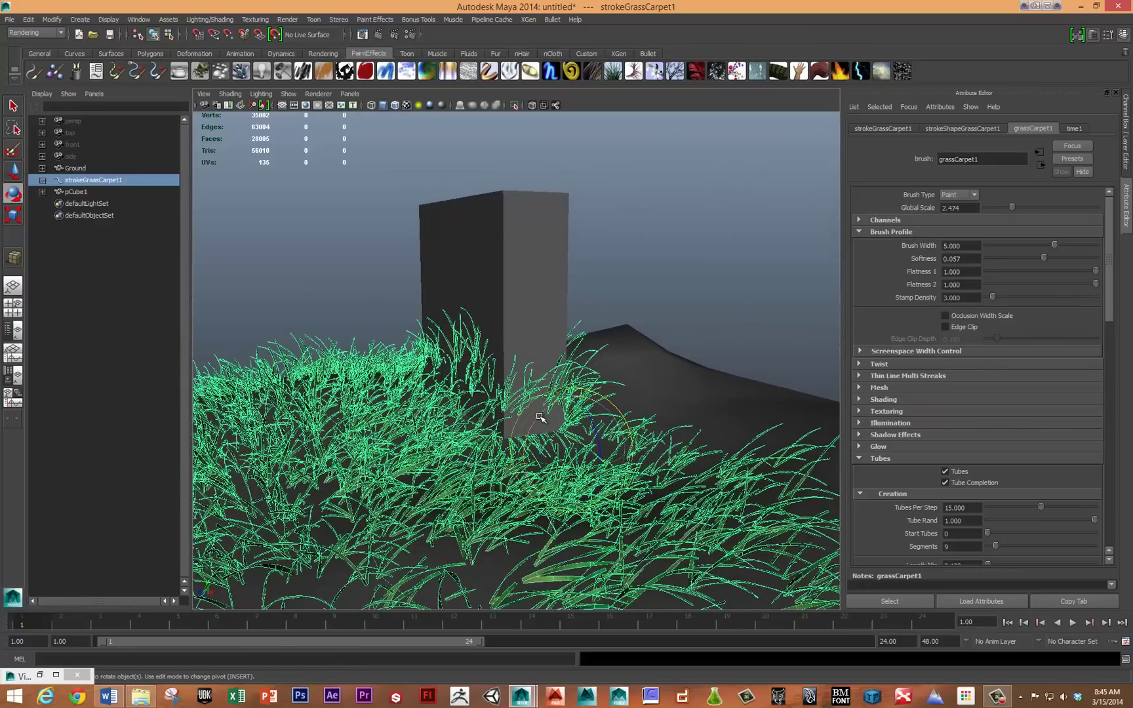
pyautogui.moveTo(528, 420); pyautogui.dragTo(511, 433)
pyautogui.click(510, 314)
pyautogui.moveTo(443, 273); pyautogui.dragTo(431, 347)
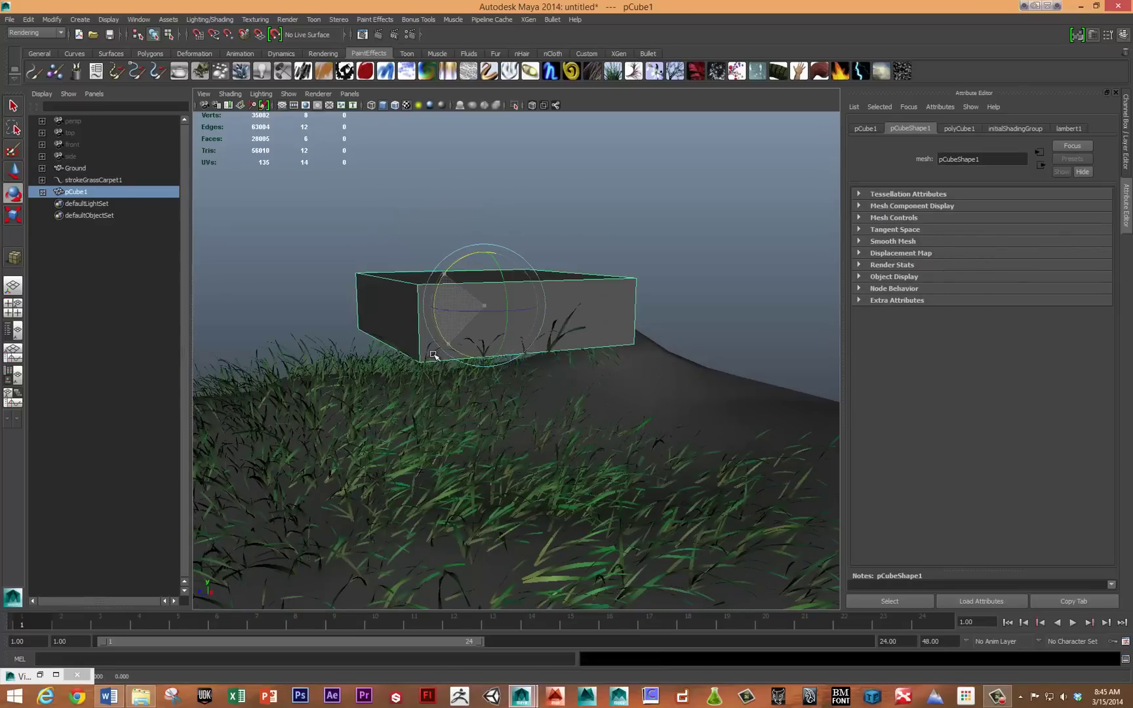
# Lower the flattened box onto the grass and slide it left toward the back-left edge
pyautogui.press('w')
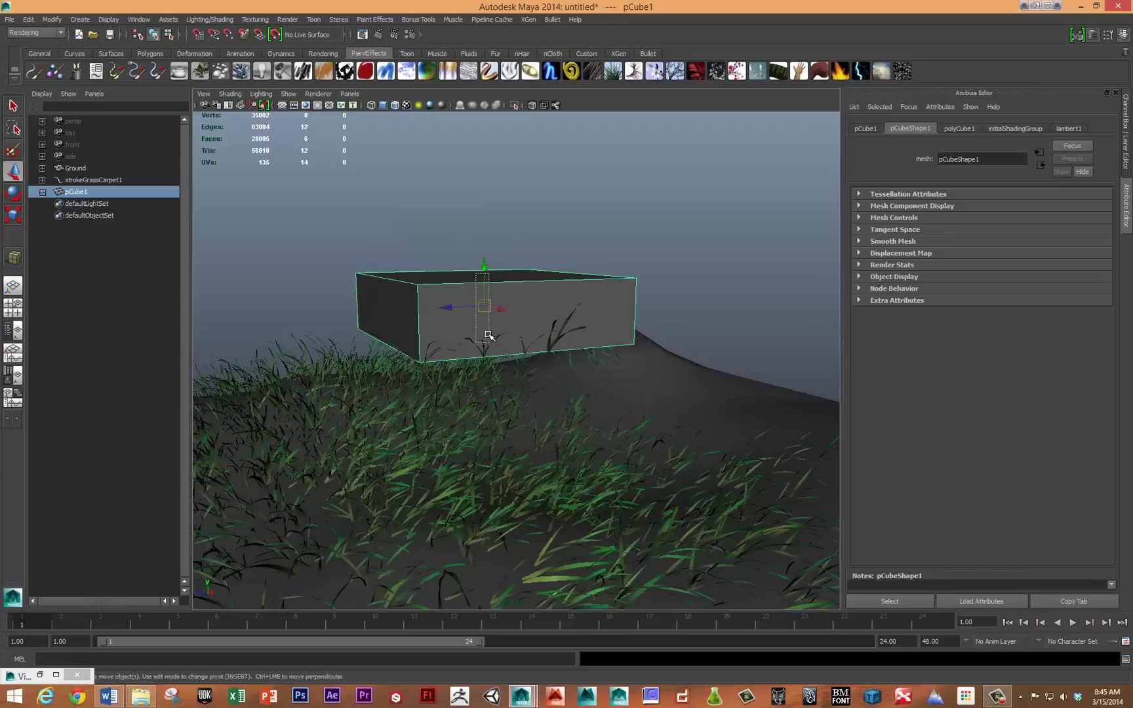
pyautogui.moveTo(484, 265); pyautogui.dragTo(483, 320)
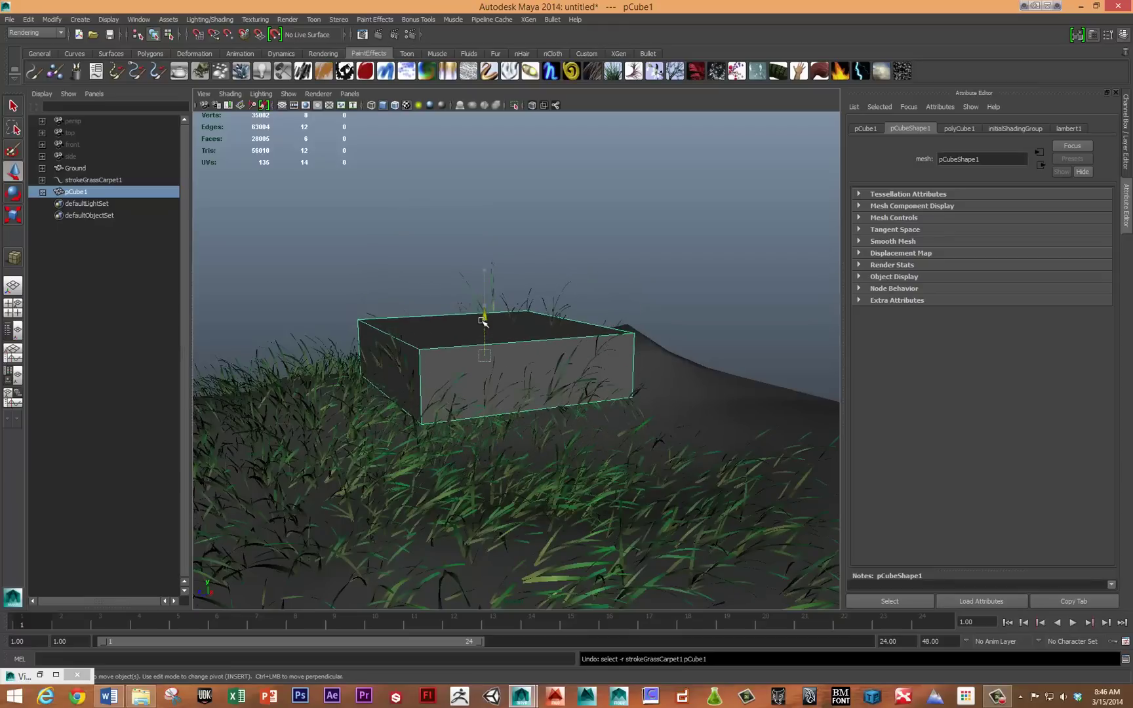
pyautogui.moveTo(450, 359)
pyautogui.mouseDown()
pyautogui.moveTo(276, 365)
pyautogui.moveTo(458, 356)
pyautogui.mouseUp()
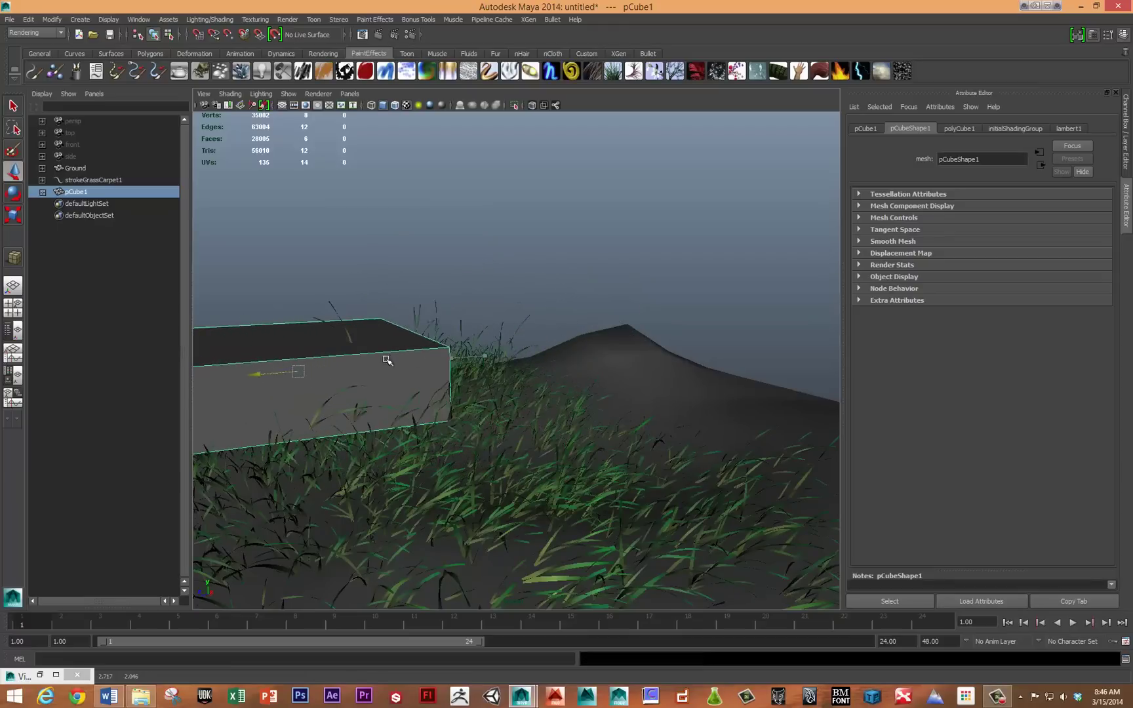
pyautogui.scroll(-3, 443, 311)
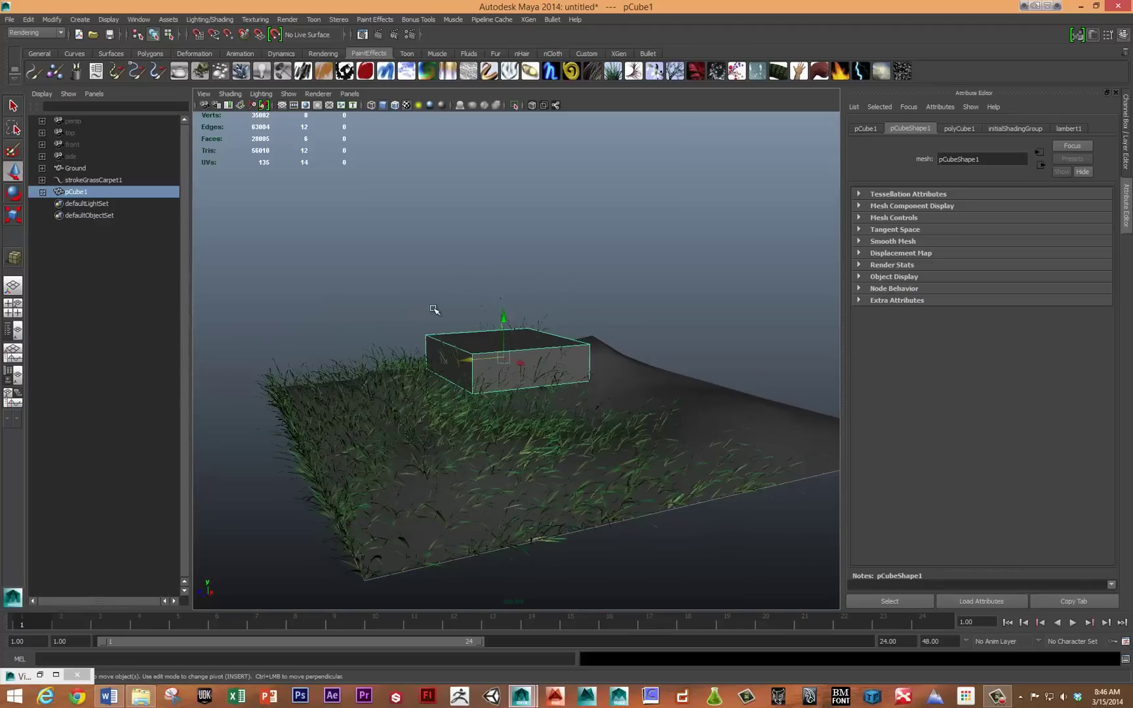
pyautogui.moveTo(467, 359)
pyautogui.mouseDown()
pyautogui.moveTo(342, 375)
pyautogui.moveTo(441, 383)
pyautogui.mouseUp()
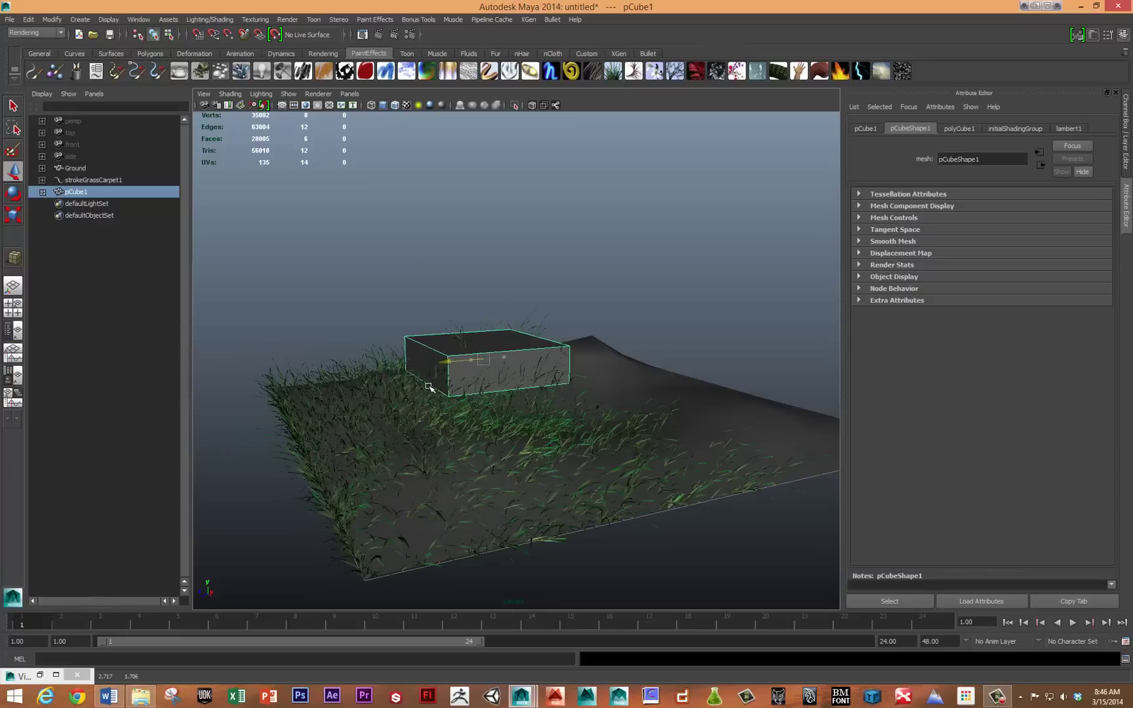
pyautogui.moveTo(441, 383)
pyautogui.mouseDown()
pyautogui.moveTo(431, 388)
pyautogui.moveTo(444, 361)
pyautogui.moveTo(335, 380)
pyautogui.moveTo(381, 369)
pyautogui.moveTo(342, 372)
pyautogui.moveTo(433, 377)
pyautogui.moveTo(393, 379)
pyautogui.moveTo(439, 373)
pyautogui.moveTo(444, 358)
pyautogui.mouseUp()
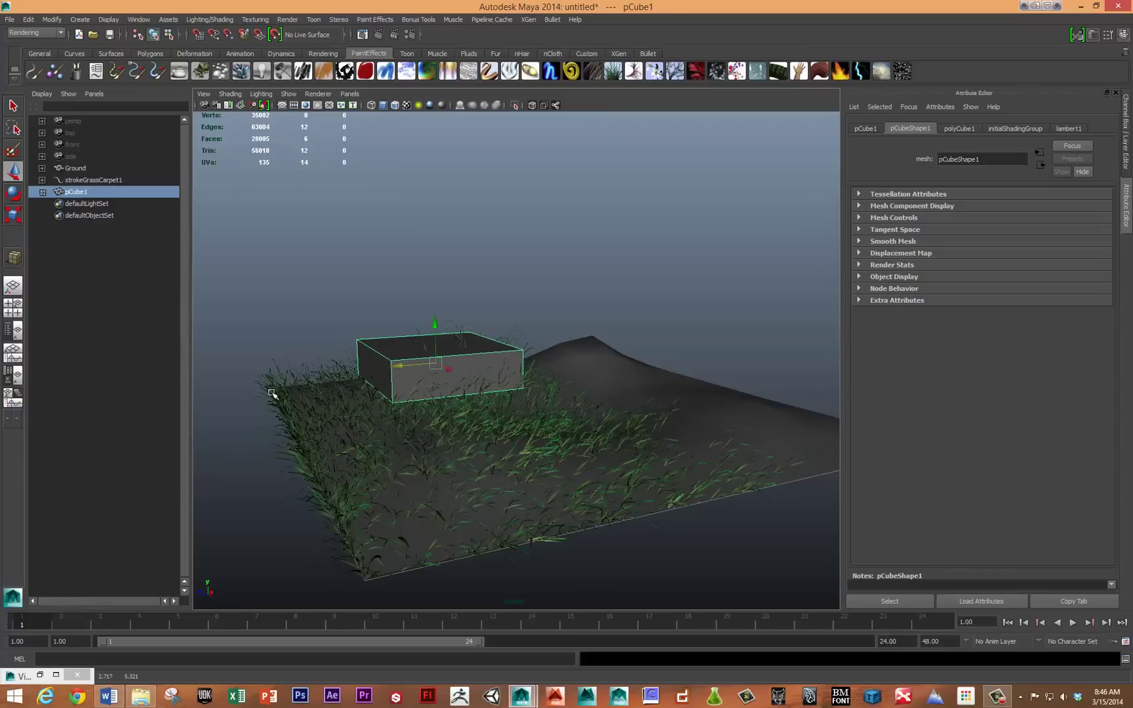
# Select strokeGrassCarpet1 and bring up the Paint Effects menu
pyautogui.click(300, 364)
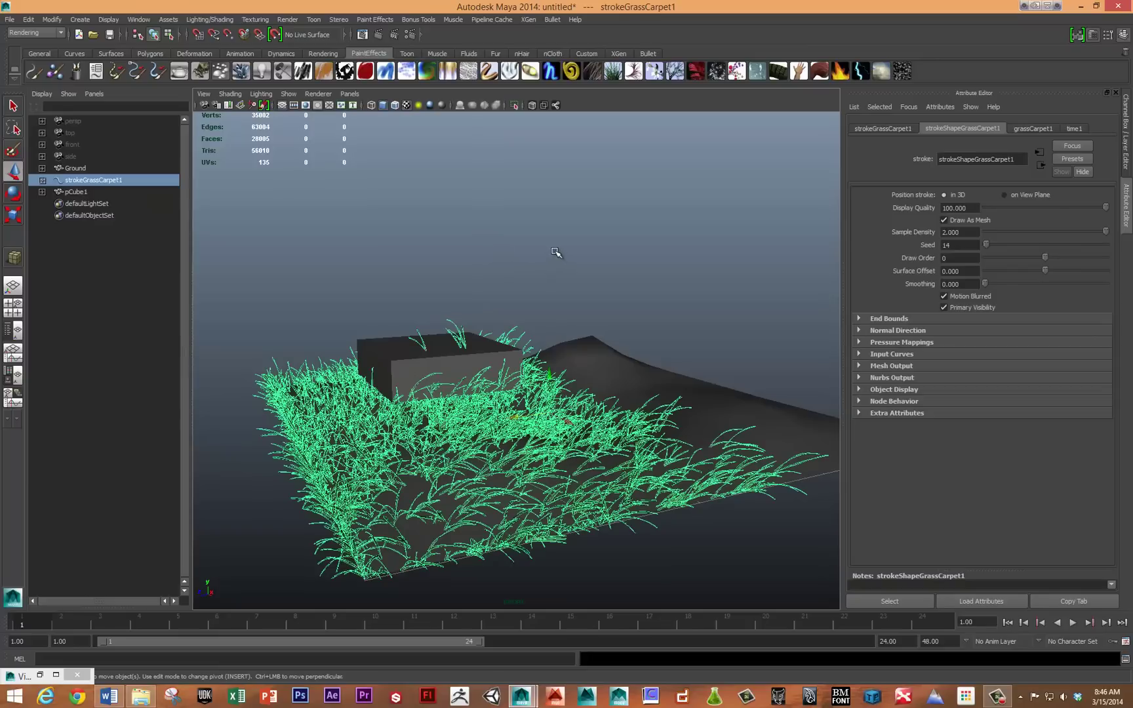
pyautogui.click(379, 19)
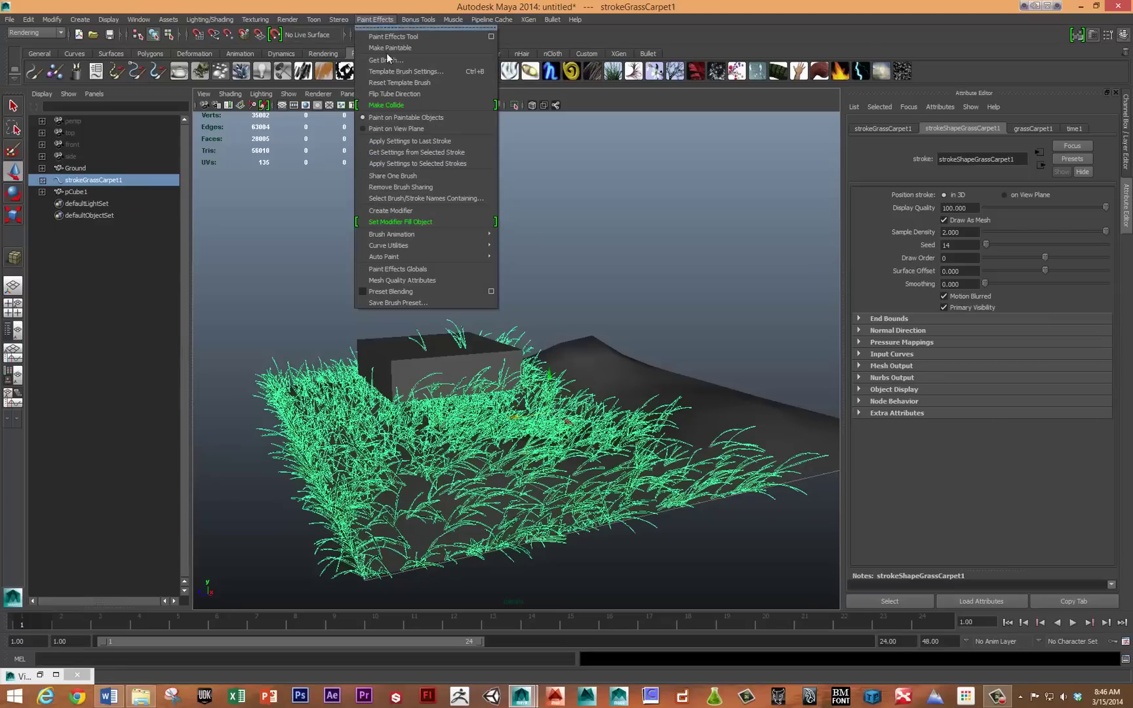
# Create the line modifier, raise it above the box, and set its Shape to Cube
pyautogui.click(399, 208)
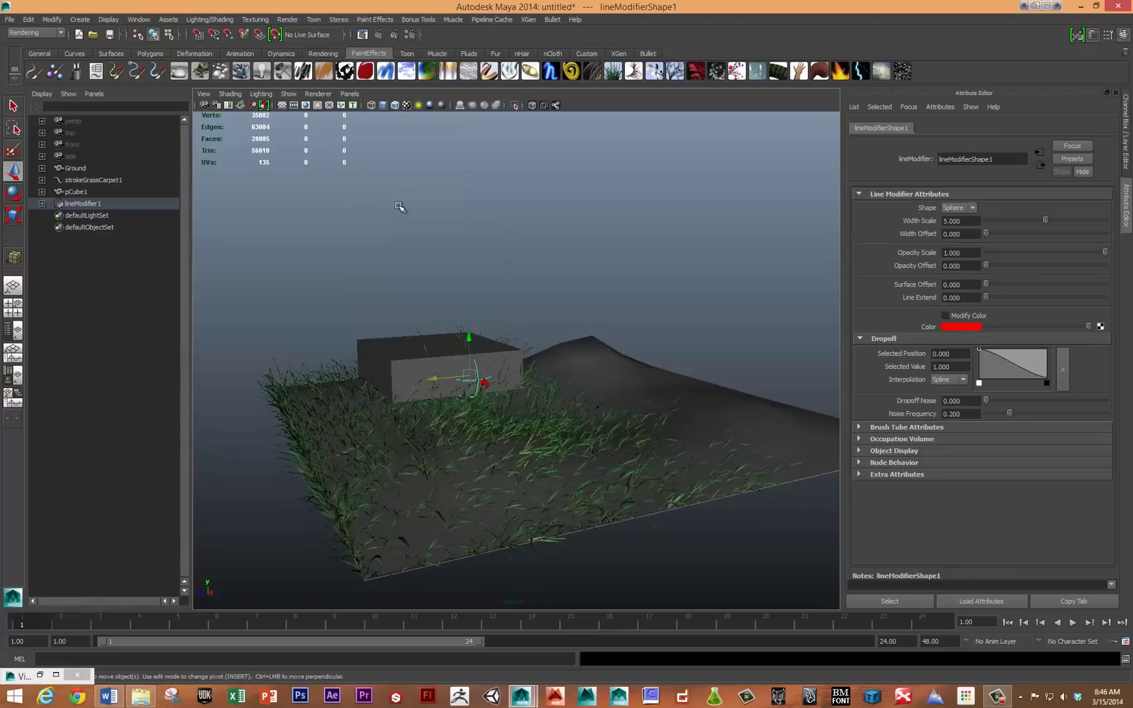
pyautogui.moveTo(468, 337); pyautogui.dragTo(472, 269)
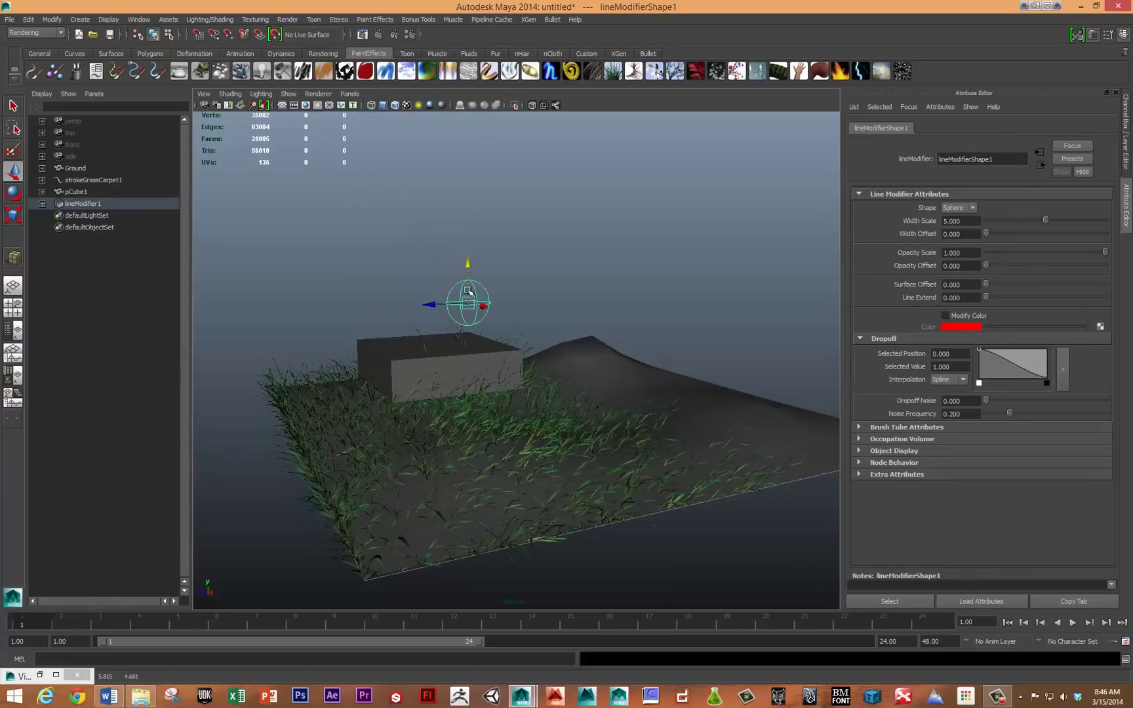
pyautogui.click(956, 209)
pyautogui.click(950, 224)
# Enlarge the modifier cube and lower it down into the grass
pyautogui.moveTo(590, 249)
pyautogui.keyDown('alt'); pyautogui.mouseDown()
pyautogui.moveTo(361, 233)
pyautogui.moveTo(463, 296)
pyautogui.moveTo(459, 310)
pyautogui.moveTo(395, 318)
pyautogui.moveTo(463, 331)
pyautogui.mouseUp(); pyautogui.keyUp('alt')
pyautogui.press('r')
pyautogui.press('w')
pyautogui.press('r')
pyautogui.moveTo(383, 318); pyautogui.dragTo(367, 316)
pyautogui.press('w')
pyautogui.moveTo(437, 305); pyautogui.dragTo(450, 364)
pyautogui.moveTo(548, 457); pyautogui.dragTo(551, 459)
pyautogui.moveTo(537, 408)
pyautogui.mouseDown()
pyautogui.moveTo(540, 428)
pyautogui.moveTo(569, 423)
pyautogui.mouseUp()
# Set Width Scale to 10, reposition the modifier box, and set Width Offset to 1
pyautogui.moveTo(1044, 221); pyautogui.dragTo(1108, 220)
pyautogui.moveTo(548, 495)
pyautogui.mouseDown()
pyautogui.moveTo(555, 513)
pyautogui.moveTo(482, 465)
pyautogui.mouseUp()
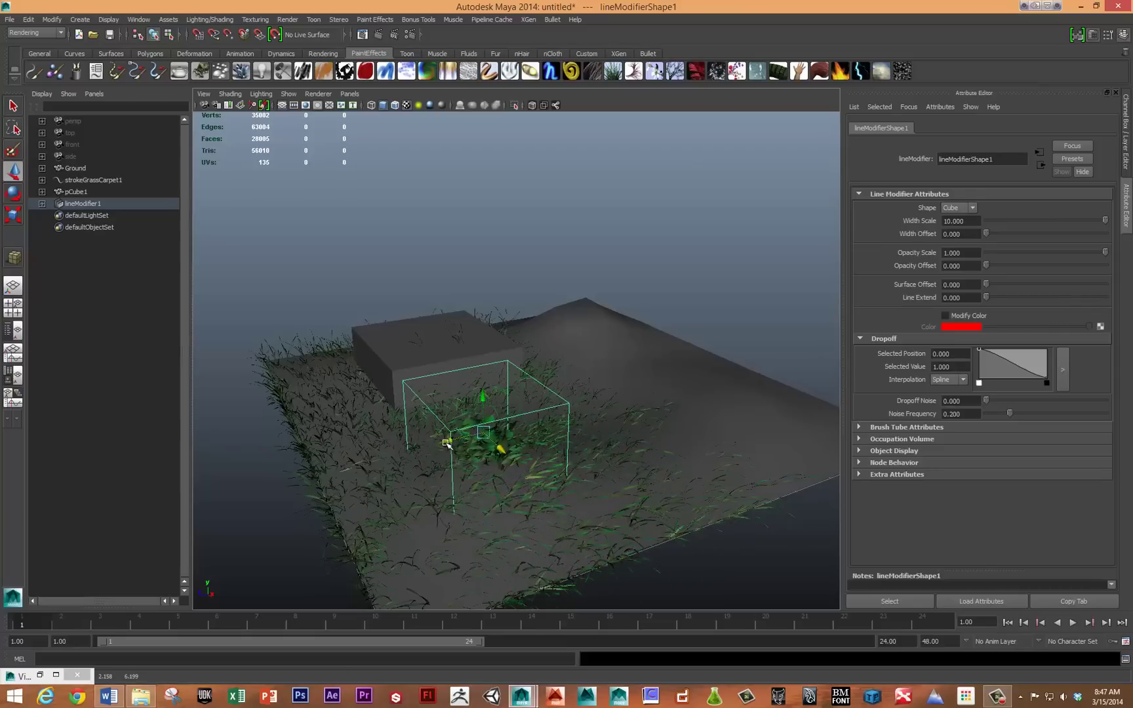
pyautogui.moveTo(483, 465)
pyautogui.mouseDown()
pyautogui.moveTo(335, 460)
pyautogui.moveTo(421, 440)
pyautogui.mouseUp()
pyautogui.moveTo(1021, 234); pyautogui.dragTo(1107, 234)
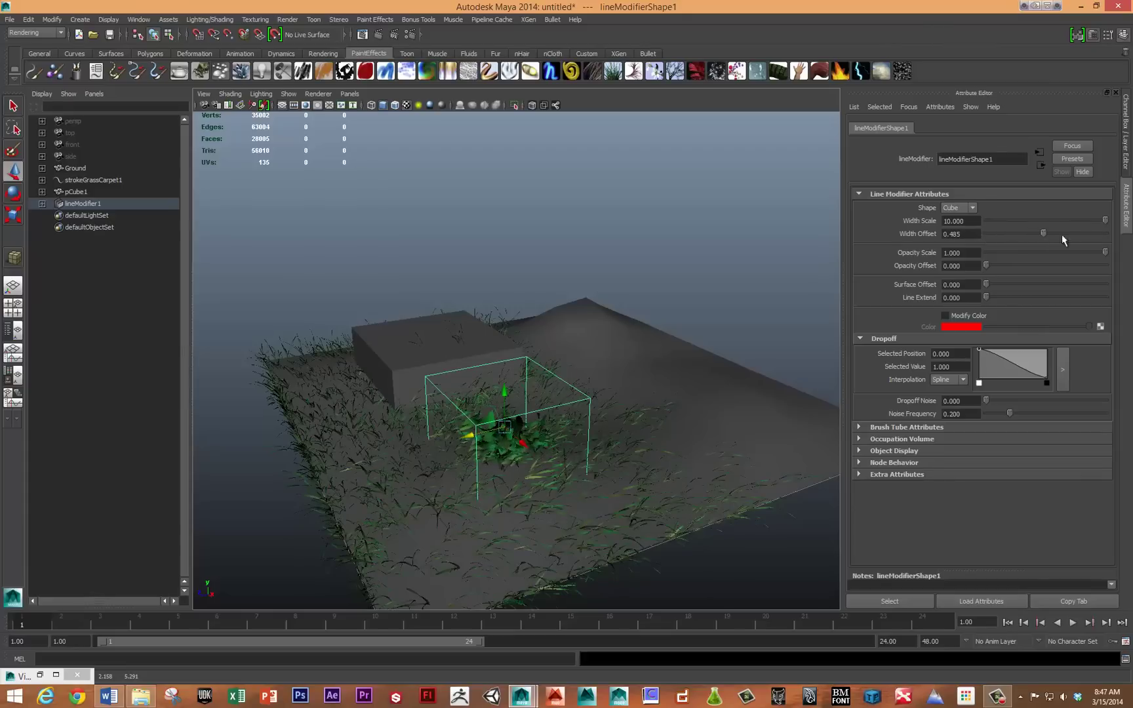
# Try Width Scale 20 and Width Offset 20, then 5, while moving the modifier box
pyautogui.click(975, 220)
pyautogui.write('20')
pyautogui.press('Tab')
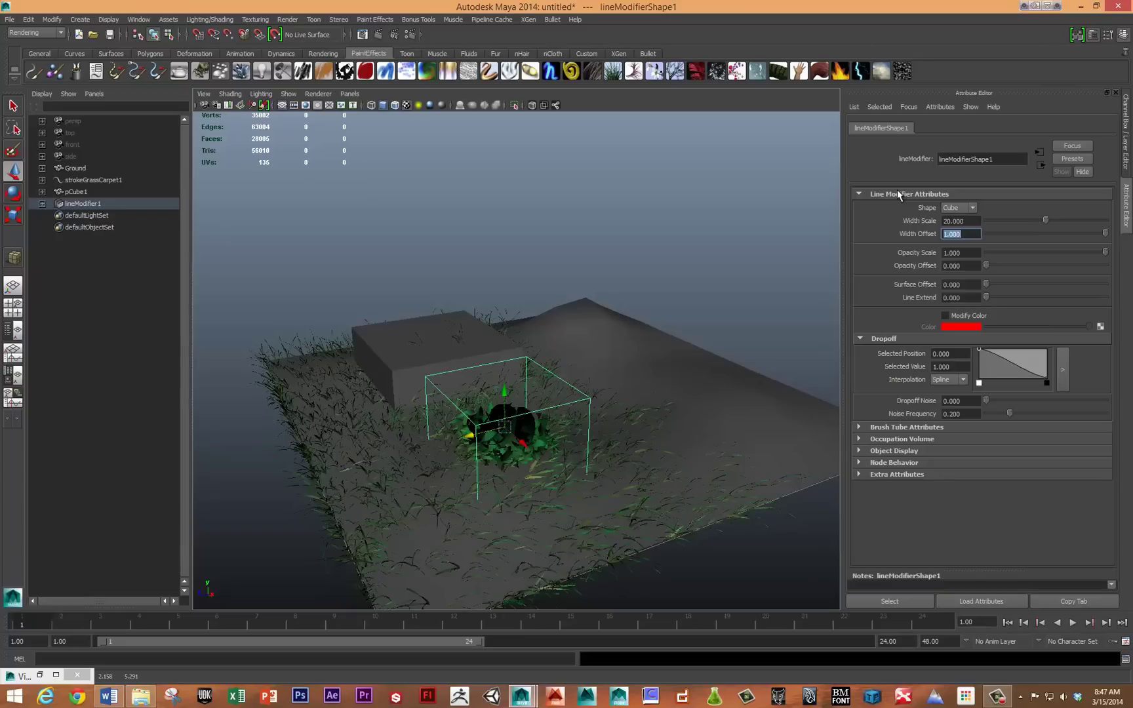
pyautogui.write('20')
pyautogui.press('Return')
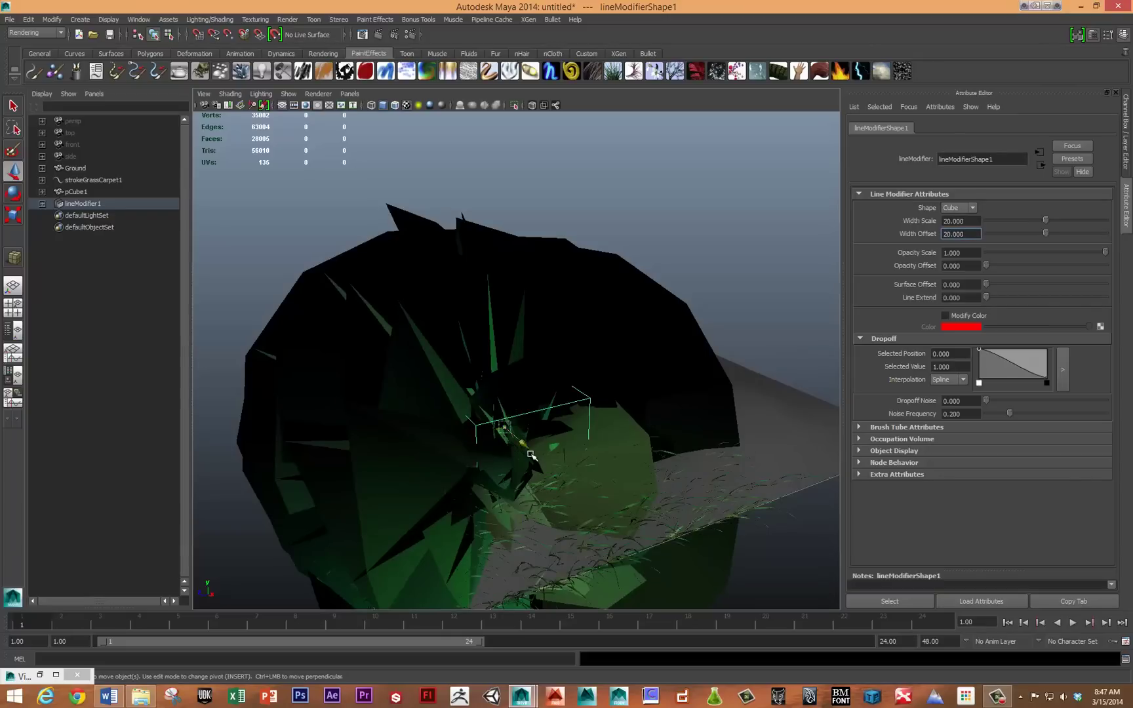
pyautogui.moveTo(532, 455); pyautogui.dragTo(632, 545)
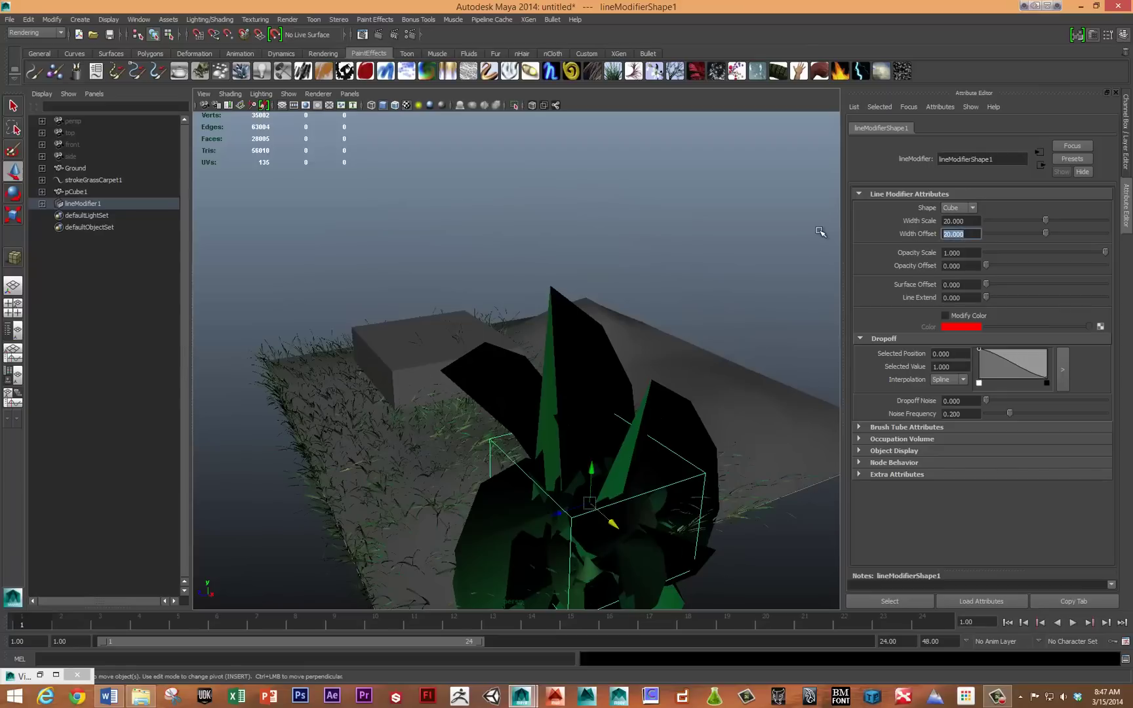
pyautogui.write('5')
pyautogui.press('Return')
pyautogui.moveTo(590, 503)
pyautogui.mouseDown()
pyautogui.moveTo(488, 400)
pyautogui.moveTo(619, 522)
pyautogui.moveTo(423, 331)
pyautogui.moveTo(482, 407)
pyautogui.moveTo(564, 464)
pyautogui.moveTo(503, 405)
pyautogui.moveTo(469, 394)
pyautogui.mouseUp()
# Reset both Width Scale and Width Offset to 0
pyautogui.click(971, 222)
pyautogui.write('0')
pyautogui.press('Return')
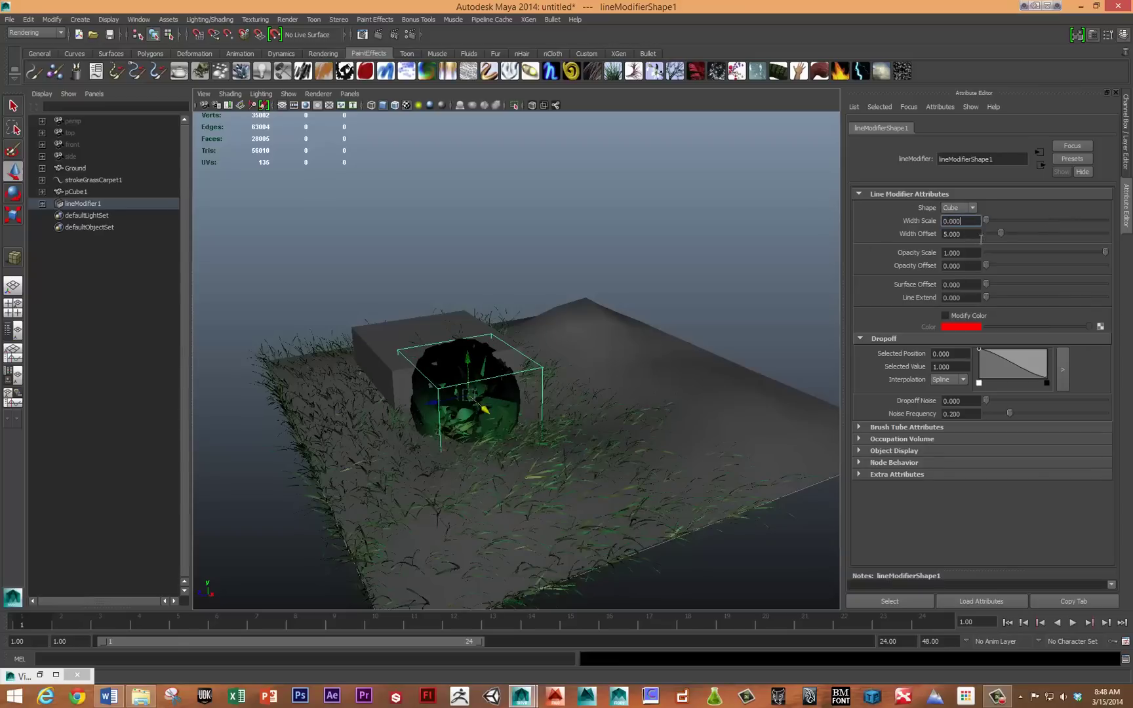
pyautogui.click(976, 232)
pyautogui.write('0')
pyautogui.press('Return')
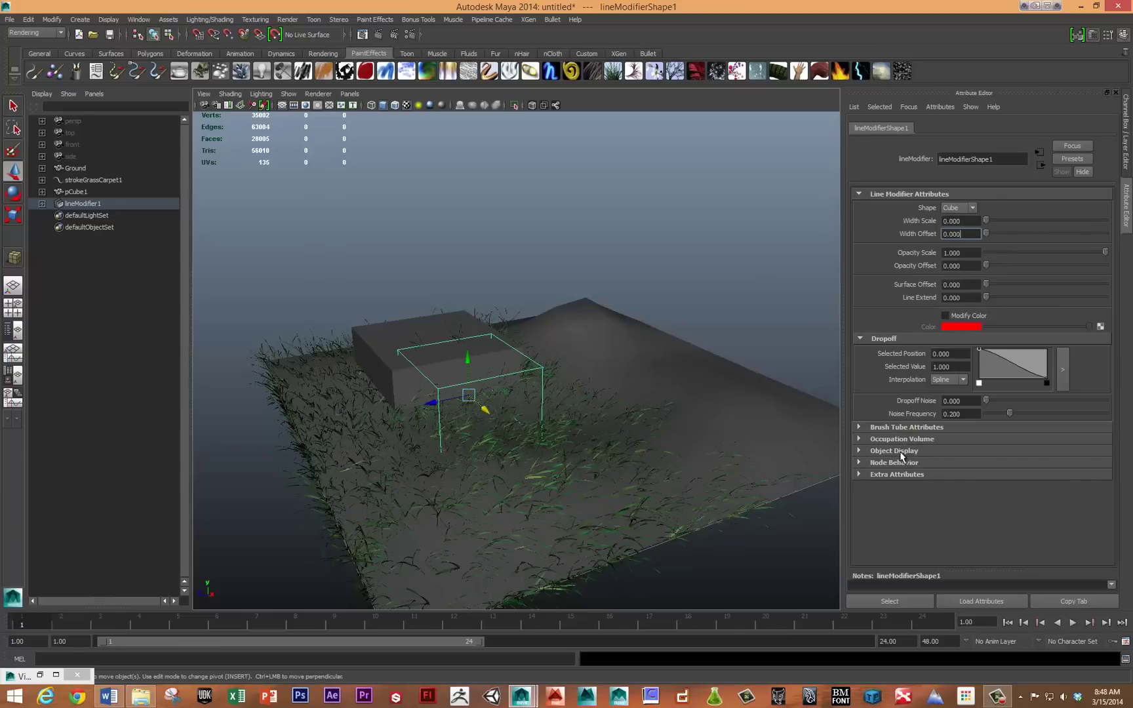
# Expand the modifier's Brush Tube Attributes and raise Force to 1
pyautogui.click(488, 411)
pyautogui.hotkey('ctrl', 'z')
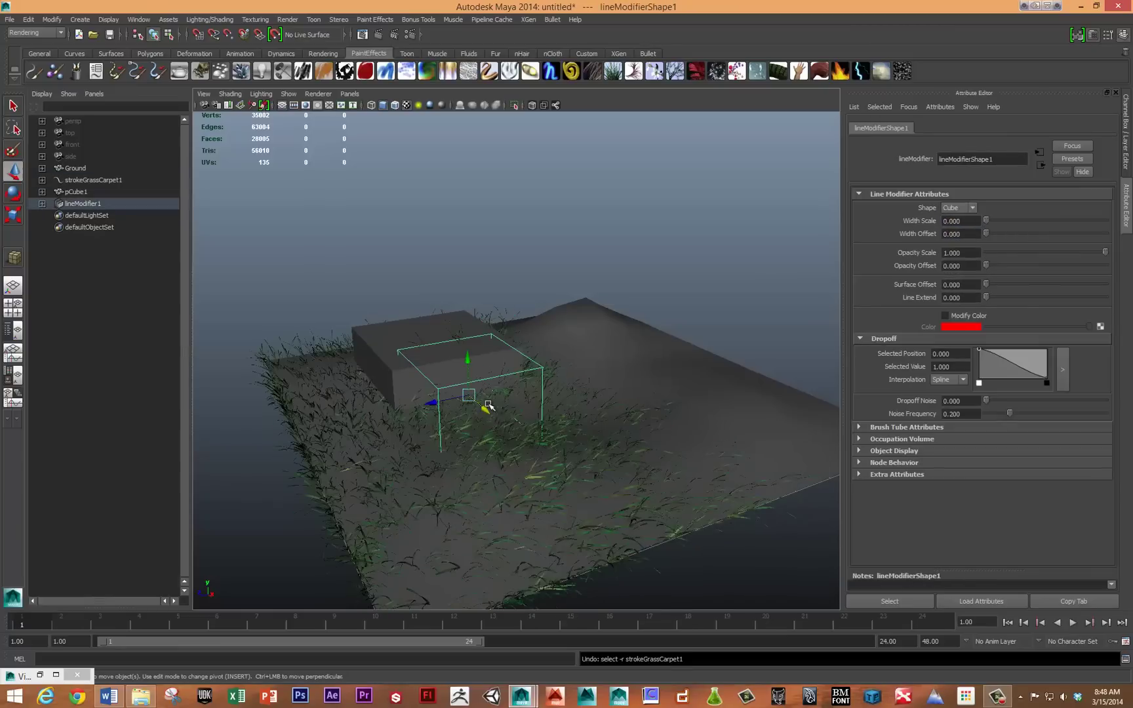
pyautogui.moveTo(485, 411); pyautogui.dragTo(541, 470)
pyautogui.scroll(3, 541, 470)
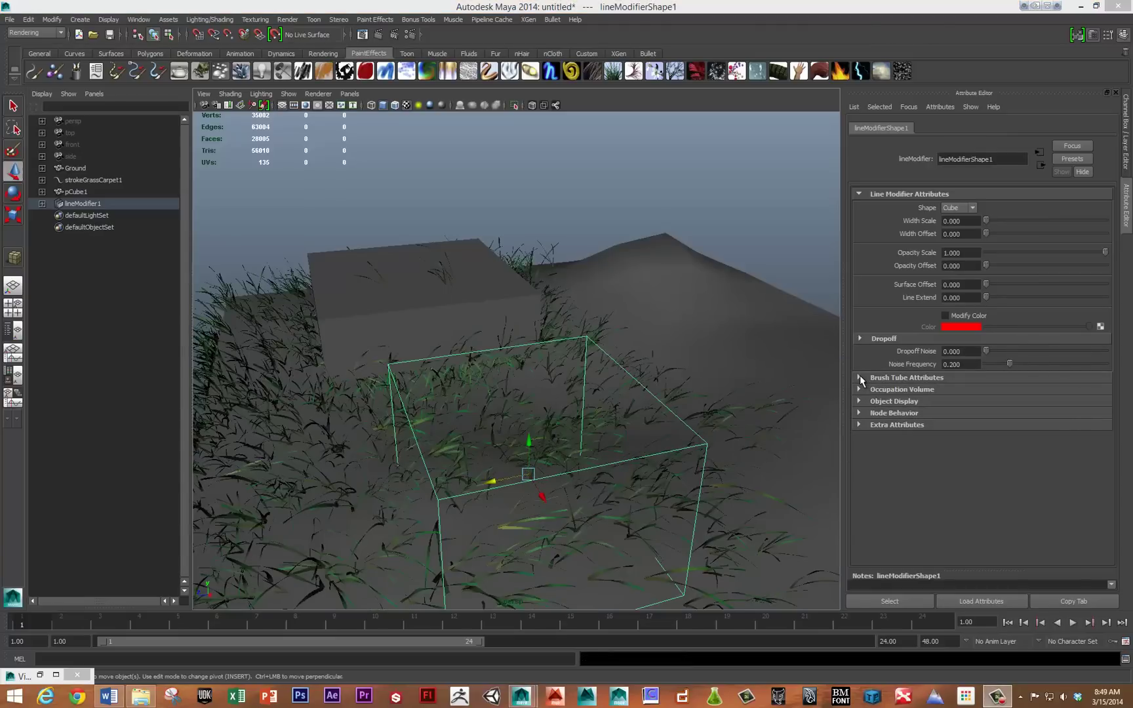
pyautogui.click(859, 377)
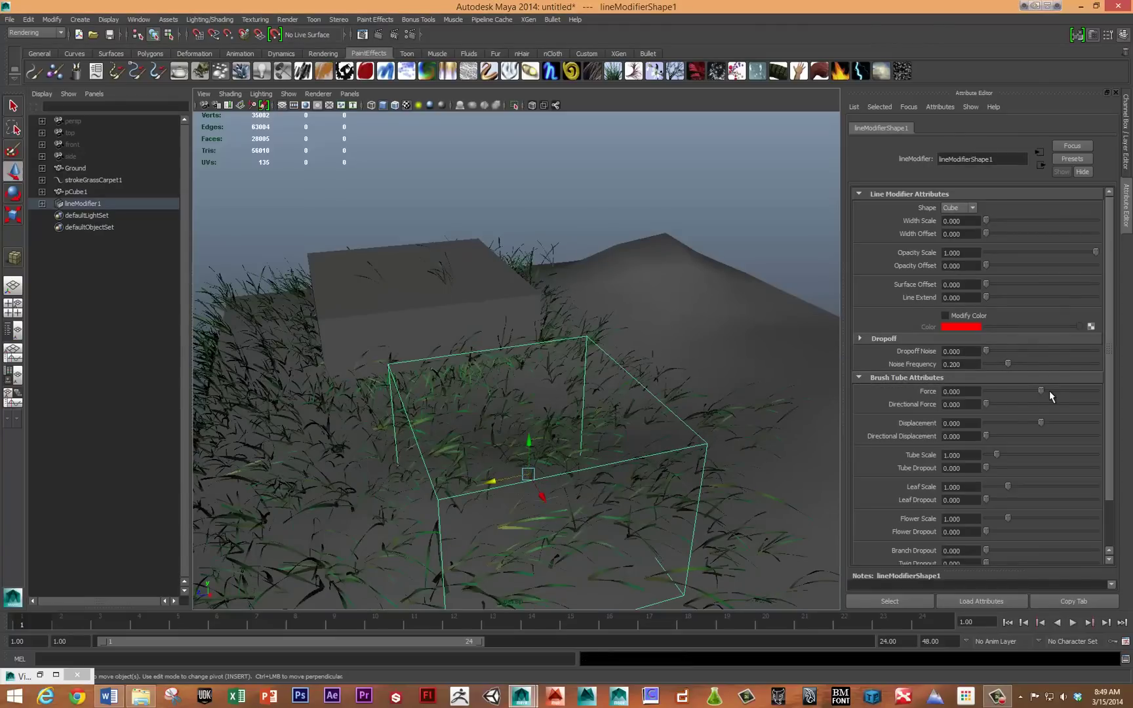
pyautogui.moveTo(1042, 391); pyautogui.dragTo(1121, 397)
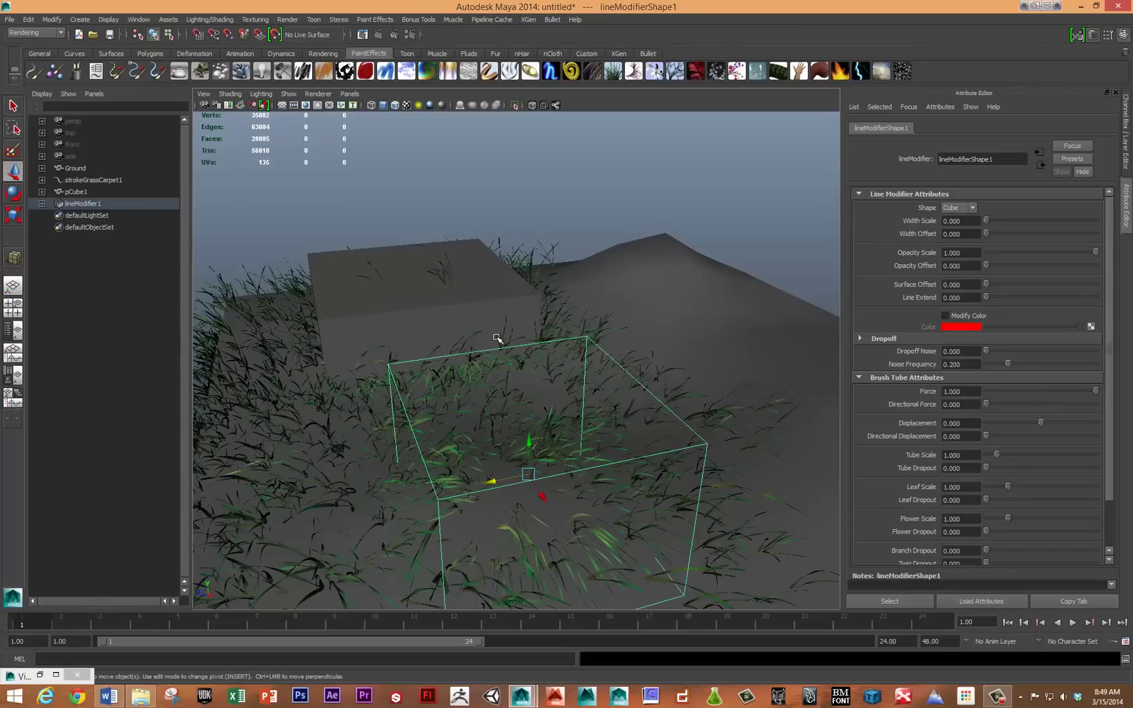
# Move the modifier box onto the cube and stretch it wider along X
pyautogui.moveTo(542, 497)
pyautogui.mouseDown()
pyautogui.moveTo(464, 312)
pyautogui.moveTo(470, 323)
pyautogui.mouseUp()
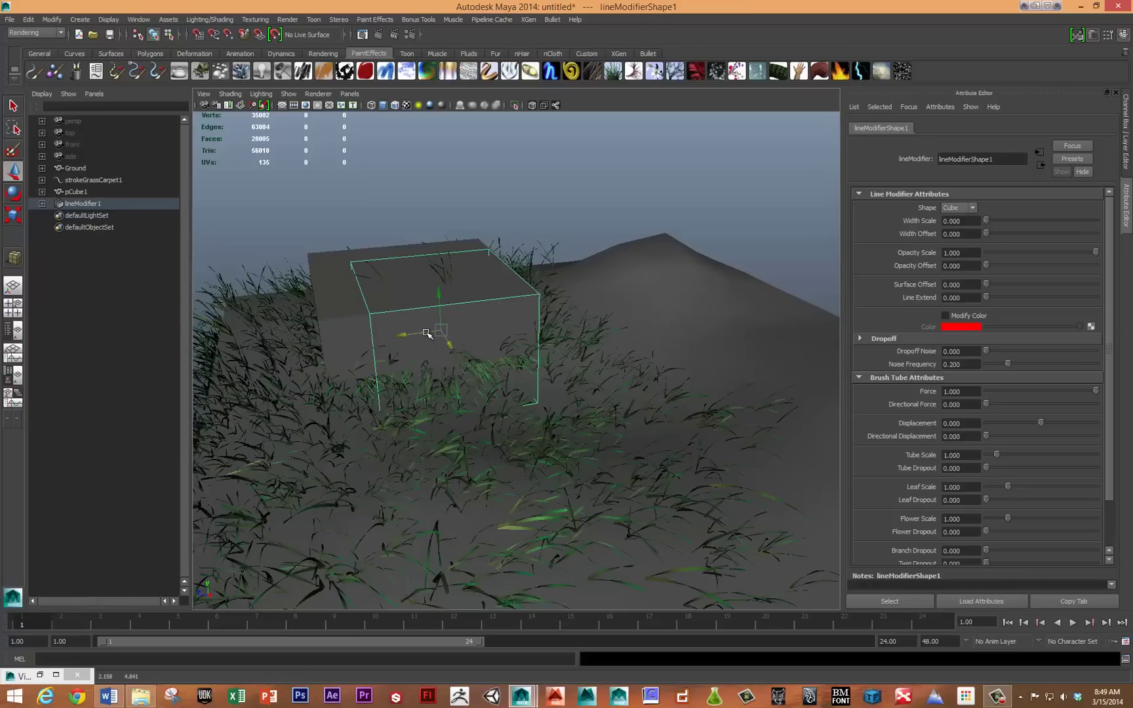
pyautogui.press('r')
pyautogui.moveTo(393, 336)
pyautogui.mouseDown()
pyautogui.moveTo(364, 342)
pyautogui.moveTo(481, 379)
pyautogui.moveTo(381, 362)
pyautogui.moveTo(456, 342)
pyautogui.mouseUp()
pyautogui.press('w')
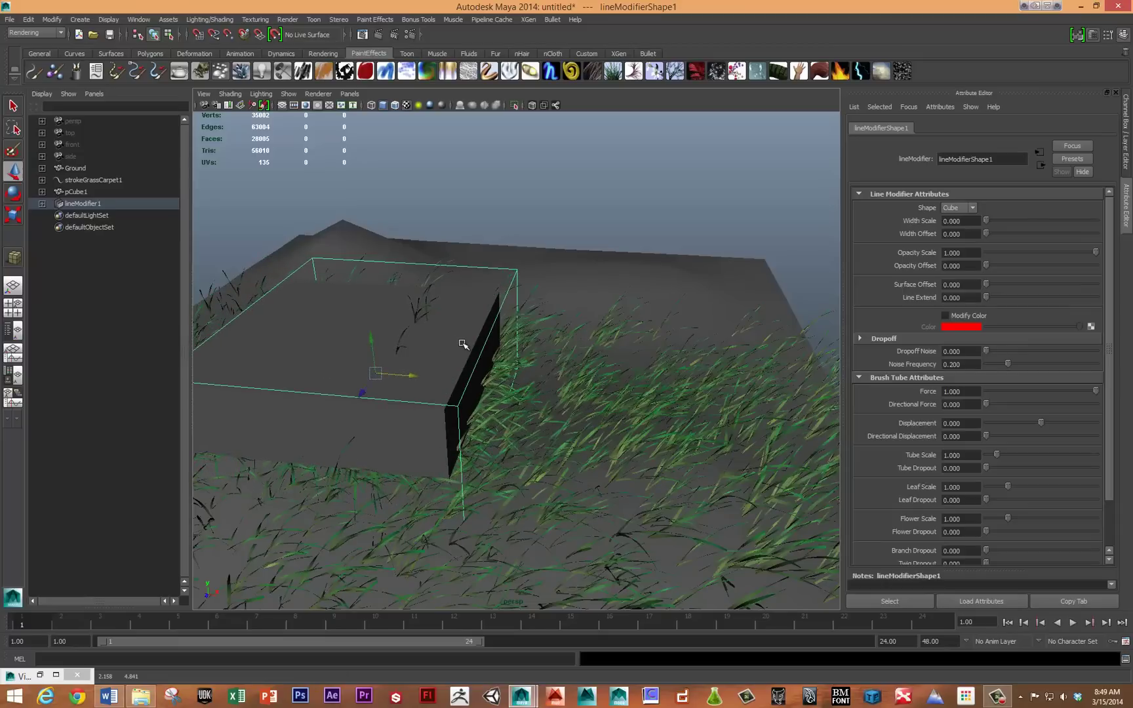
# Parent lineModifier1 under the cube with P
pyautogui.click(459, 354)
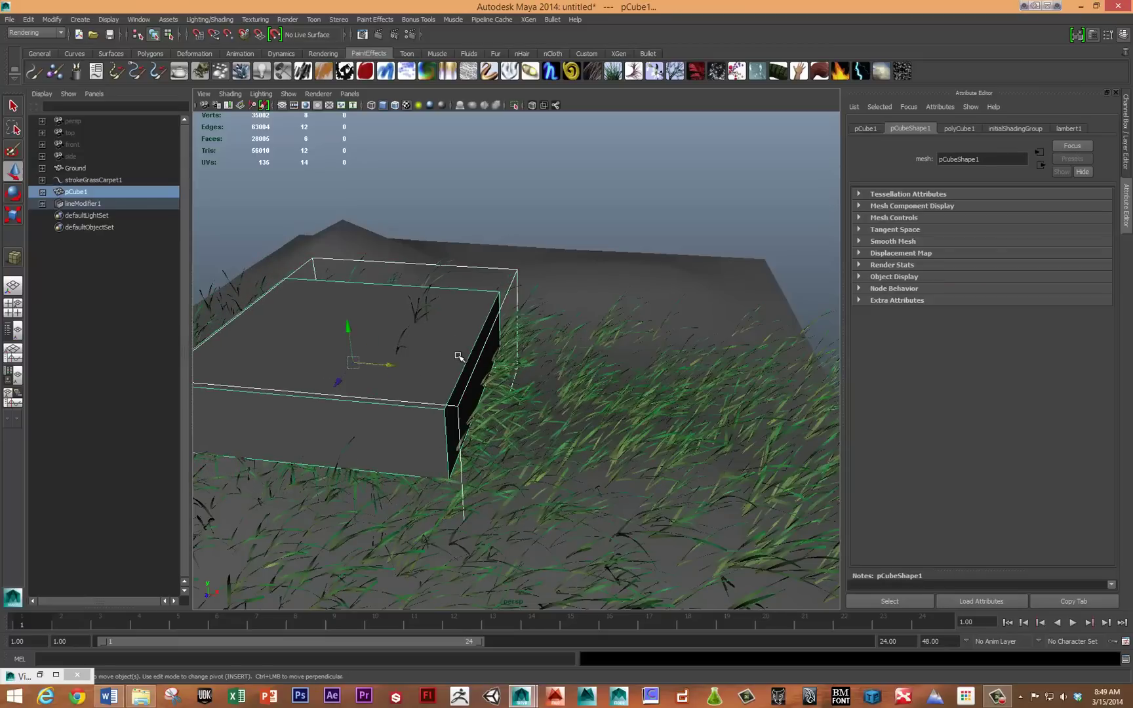
pyautogui.click(471, 350)
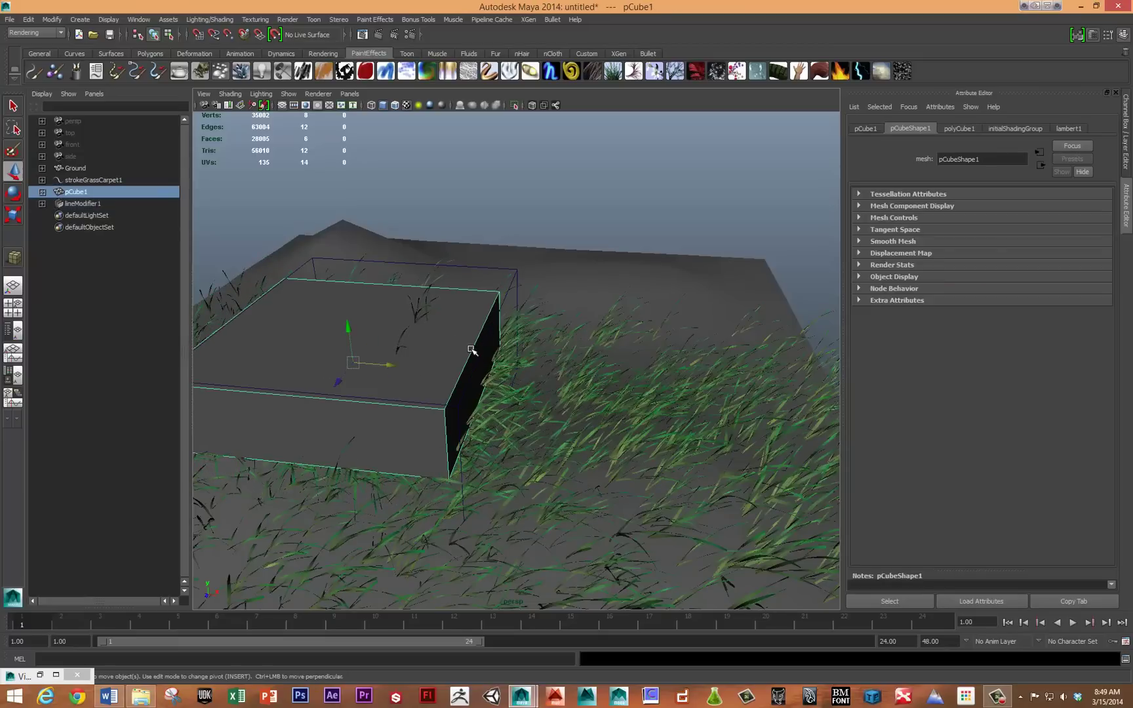
pyautogui.keyDown('alt'); pyautogui.moveTo(501, 278); pyautogui.dragTo(505, 271); pyautogui.keyUp('alt')
pyautogui.click(491, 280)
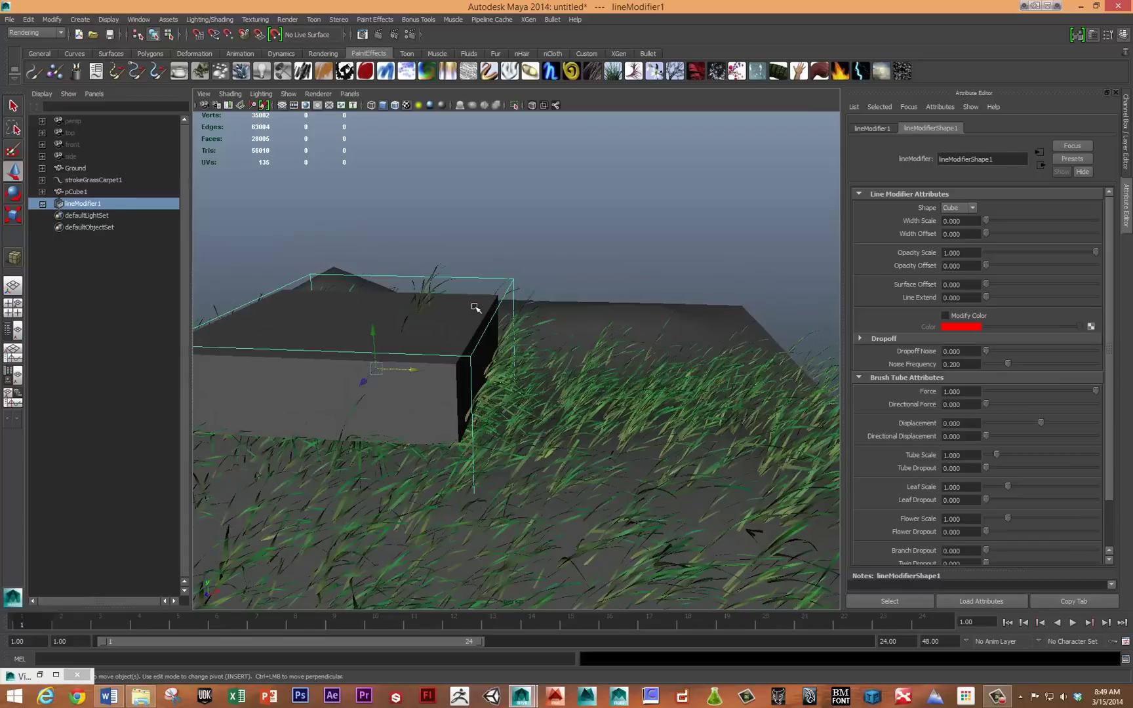
pyautogui.keyDown('shift'); pyautogui.click(475, 304); pyautogui.keyUp('shift')
pyautogui.press('p')
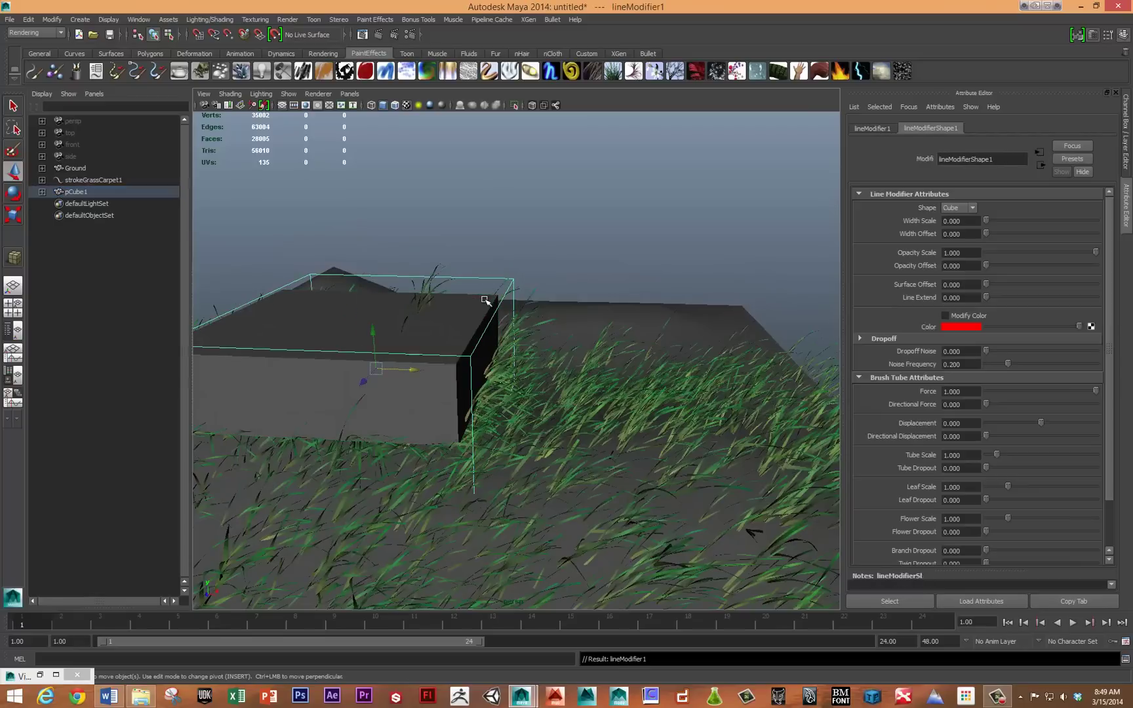
# Test by sliding the cube right, undo the move, and reselect the line modifier
pyautogui.click(430, 381)
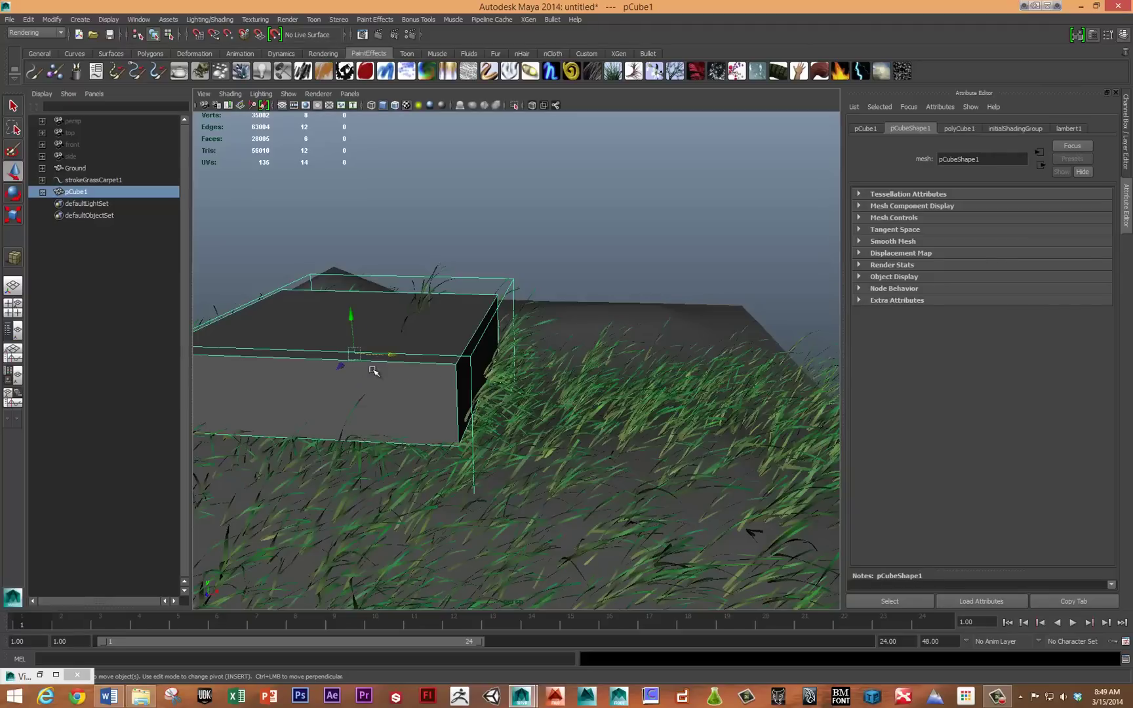
pyautogui.moveTo(392, 354); pyautogui.dragTo(510, 374)
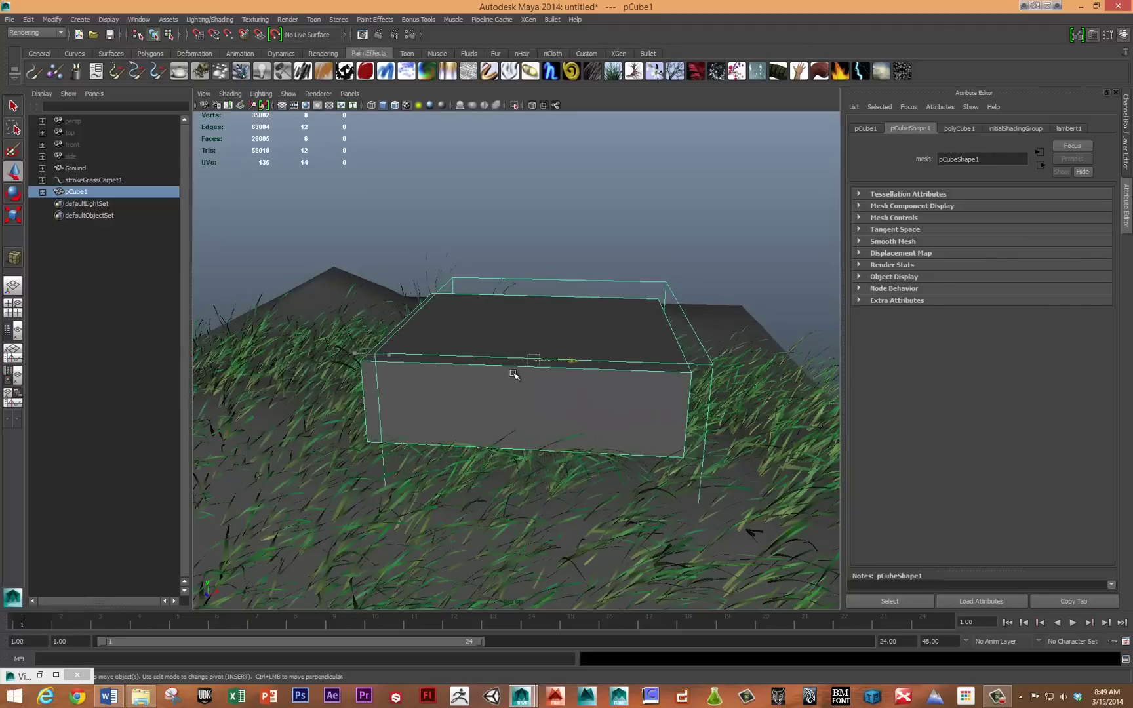
pyautogui.hotkey('ctrl', 'z')
pyautogui.click(590, 283)
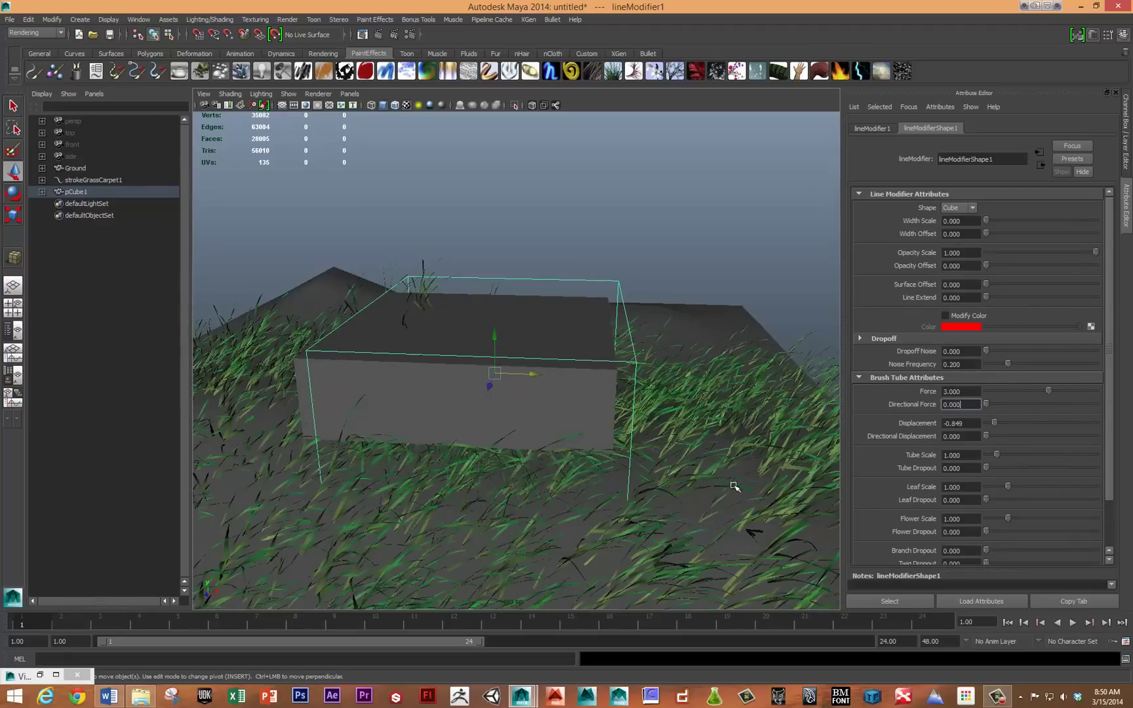
pyautogui.keyDown('alt'); pyautogui.moveTo(775, 396); pyautogui.dragTo(707, 406); pyautogui.keyUp('alt')
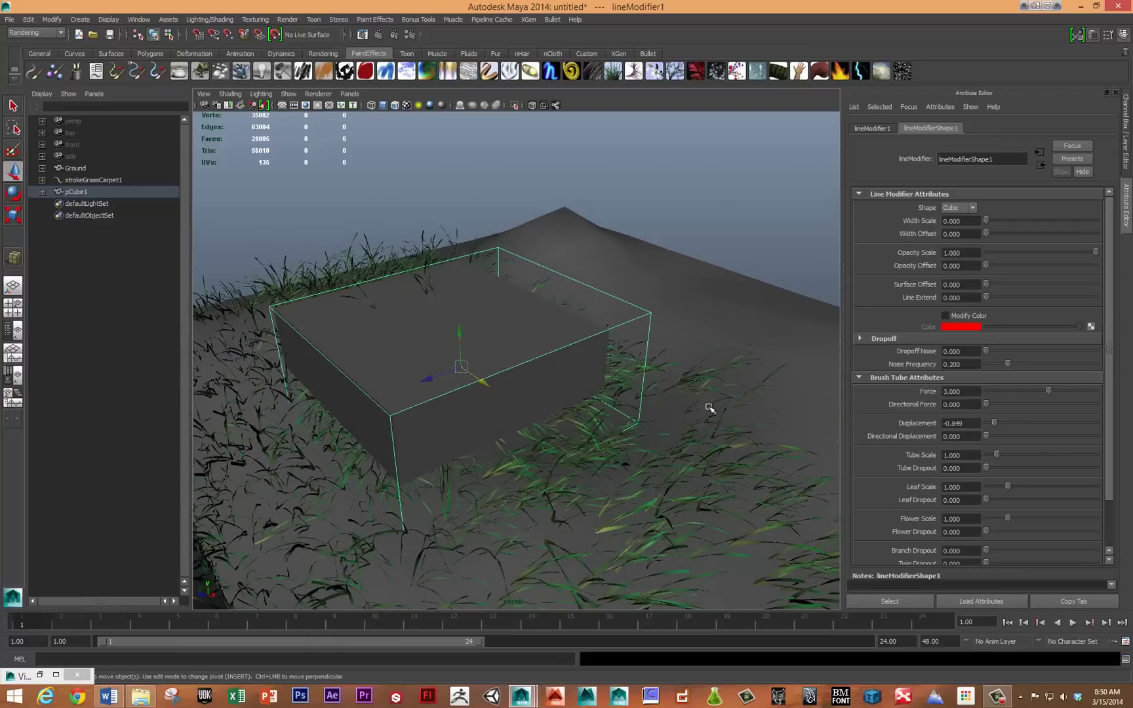